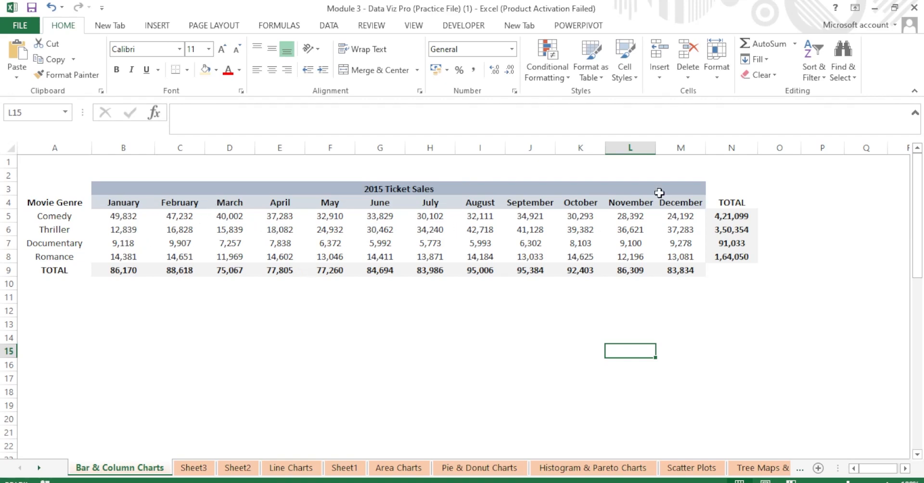
Browse the Column chart types without inserting one, then start selecting the January–March figures.
click(252, 337)
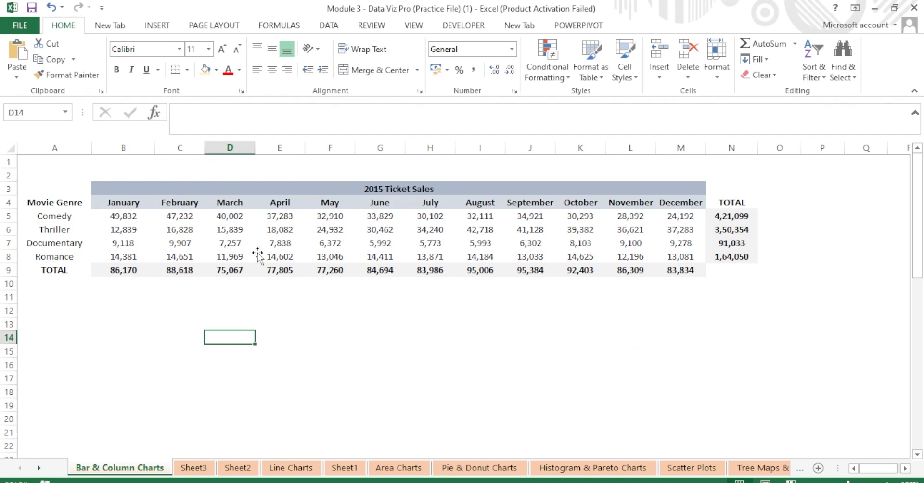
click(158, 29)
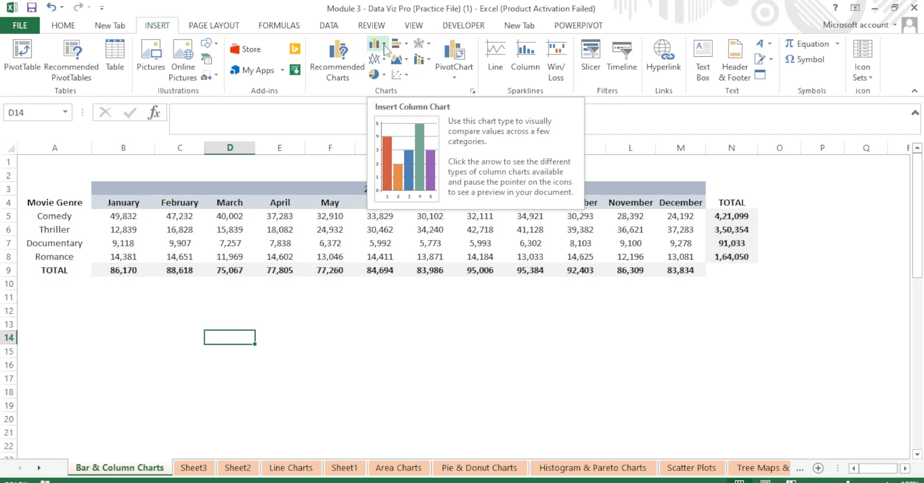
click(385, 45)
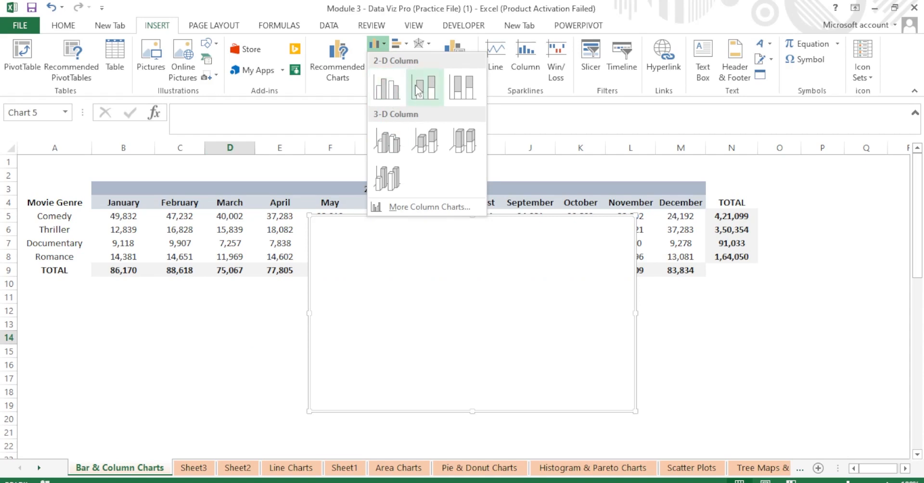
click(203, 370)
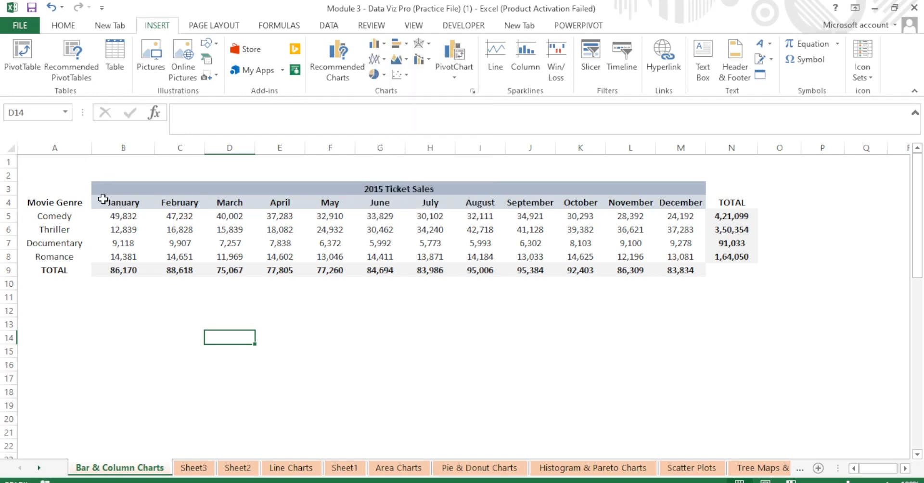
drag(101, 202, 253, 257)
click(129, 364)
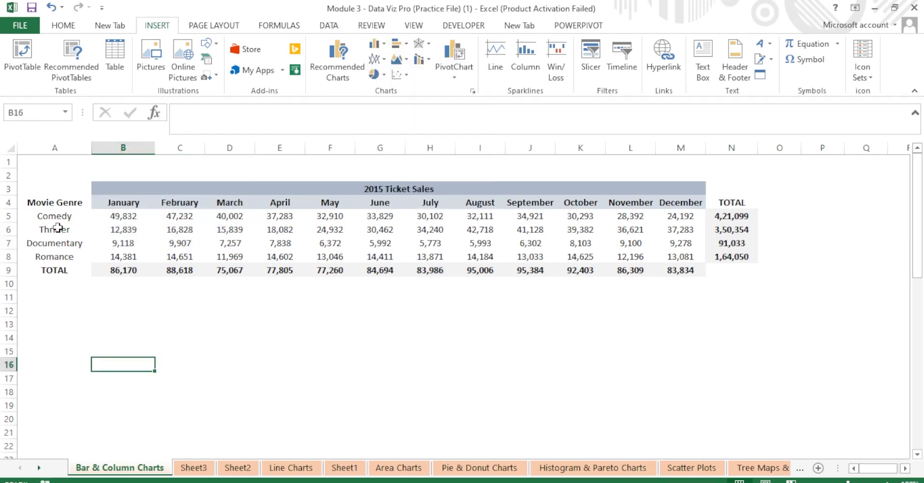
drag(52, 205, 221, 271)
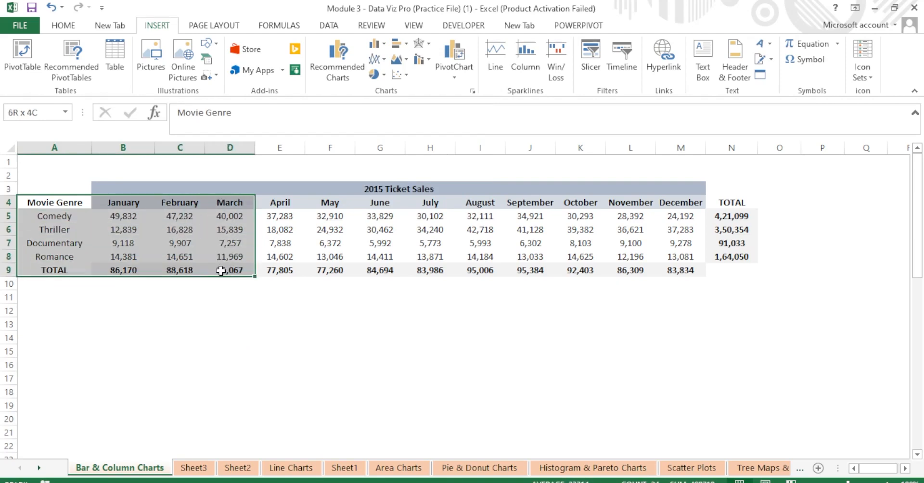
click(383, 45)
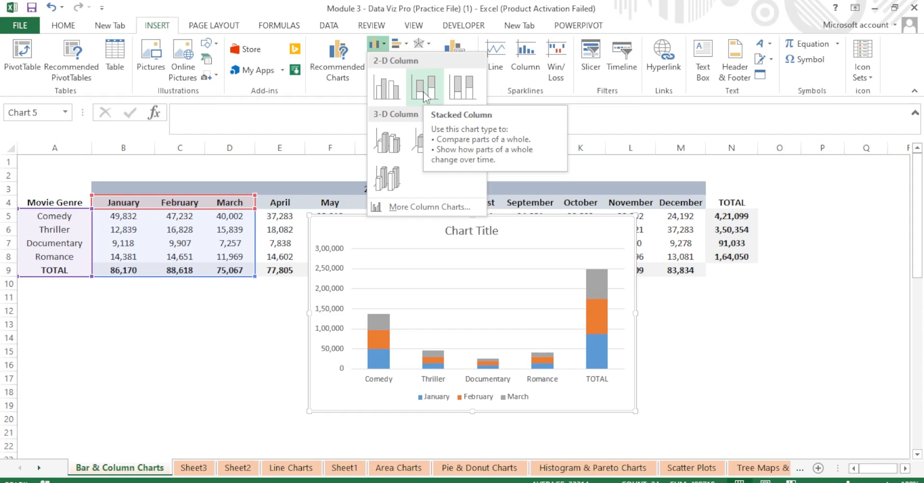
click(387, 88)
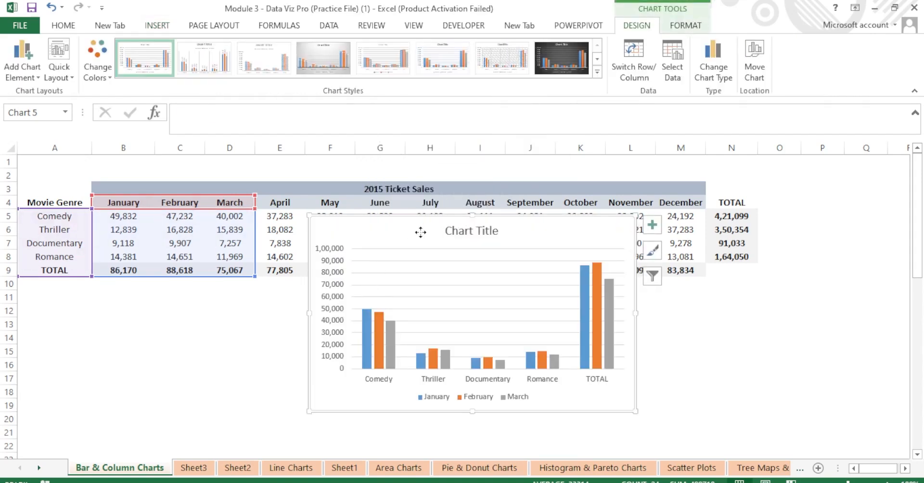
drag(313, 259, 251, 258)
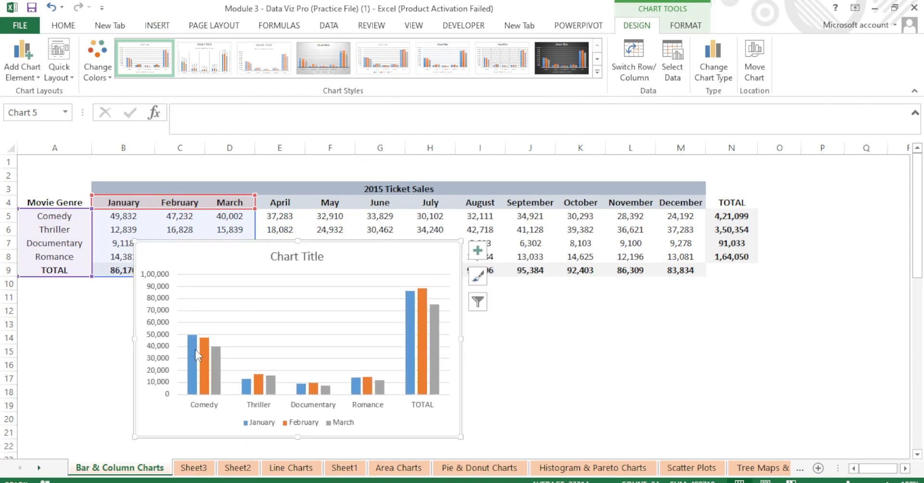
mouse_move(194, 378)
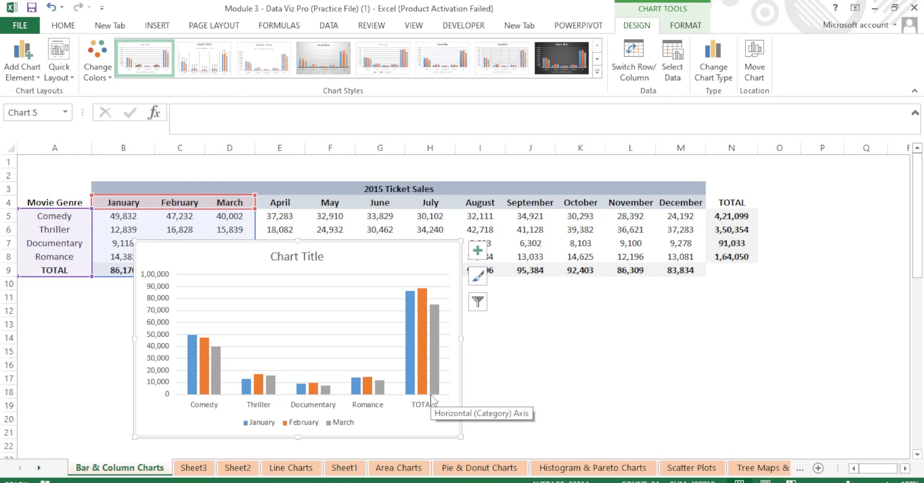
key(Delete)
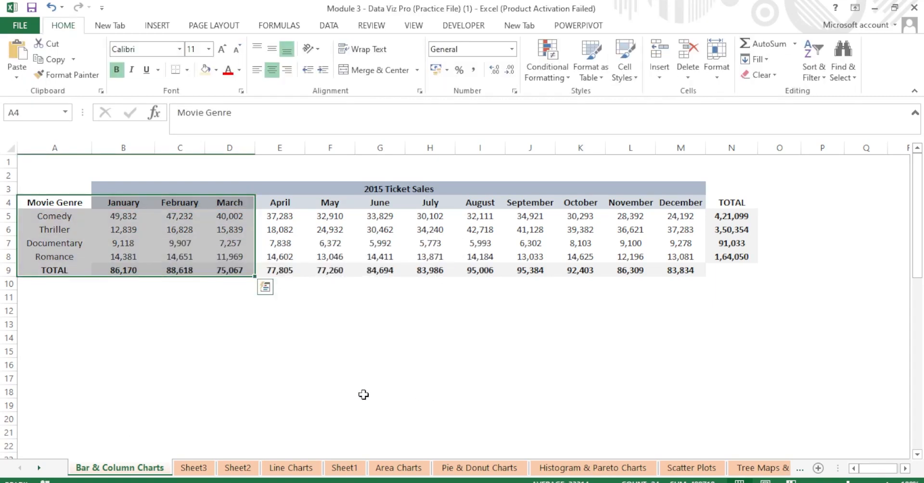
Insert a 2-D clustered column chart of the four genres' January–March sales (A4:D8), excluding TOTAL.
click(212, 390)
drag(56, 202, 217, 252)
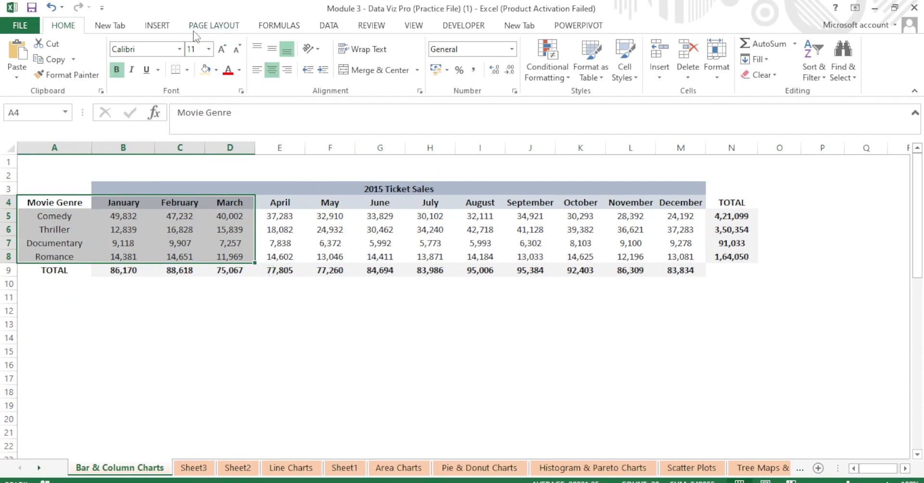
click(159, 26)
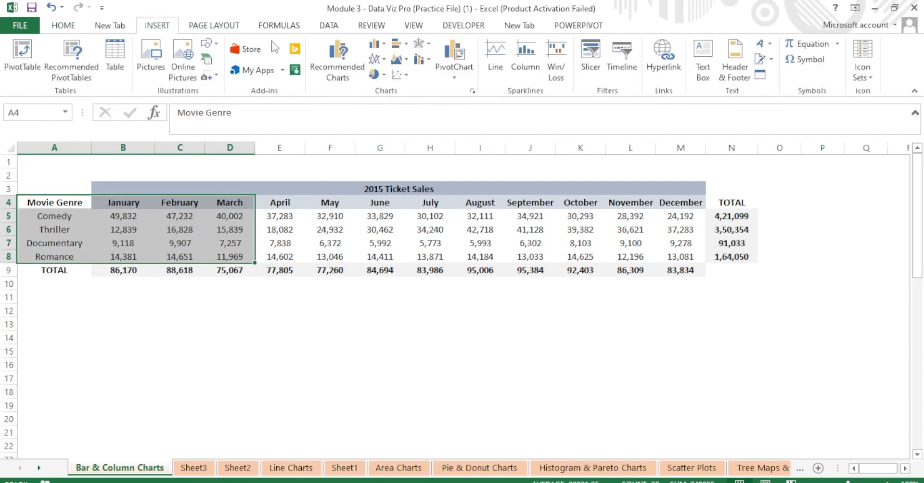
click(385, 44)
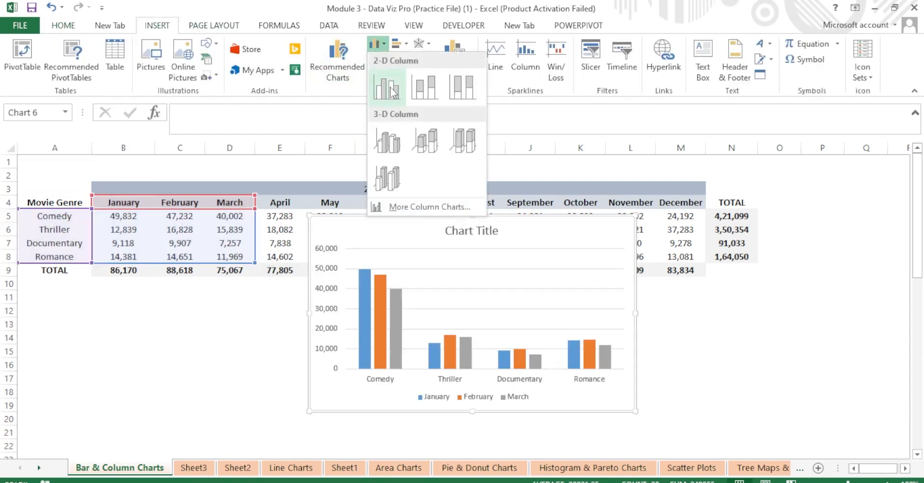
click(387, 86)
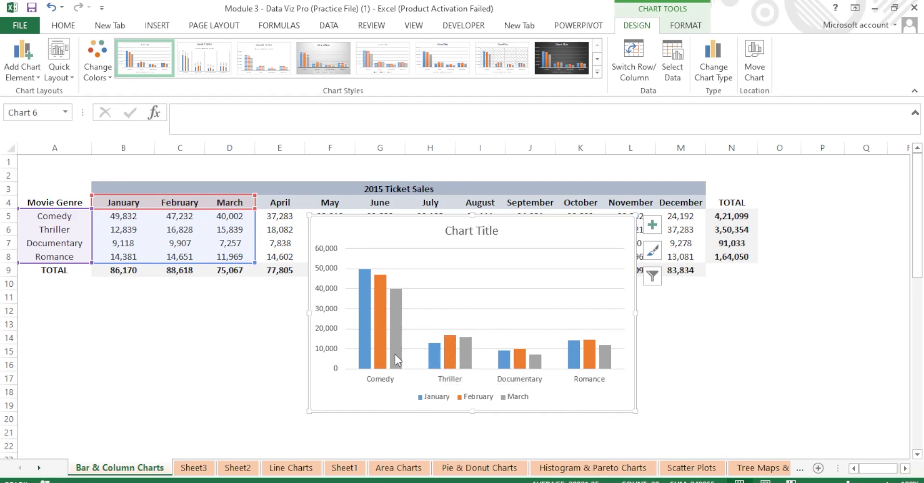
mouse_move(395, 354)
mouse_move(605, 362)
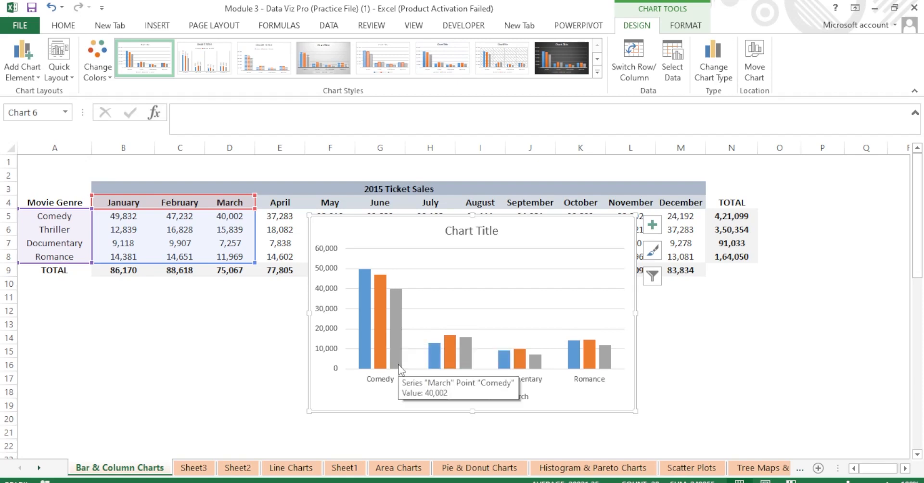
click(141, 348)
drag(57, 205, 239, 263)
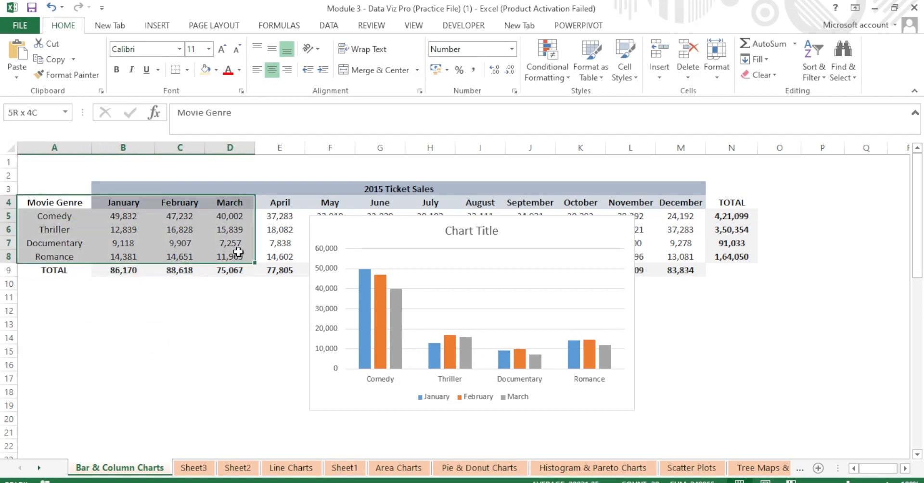
Insert a stacked column chart of A4:D8 and place it right of the clustered chart.
click(163, 30)
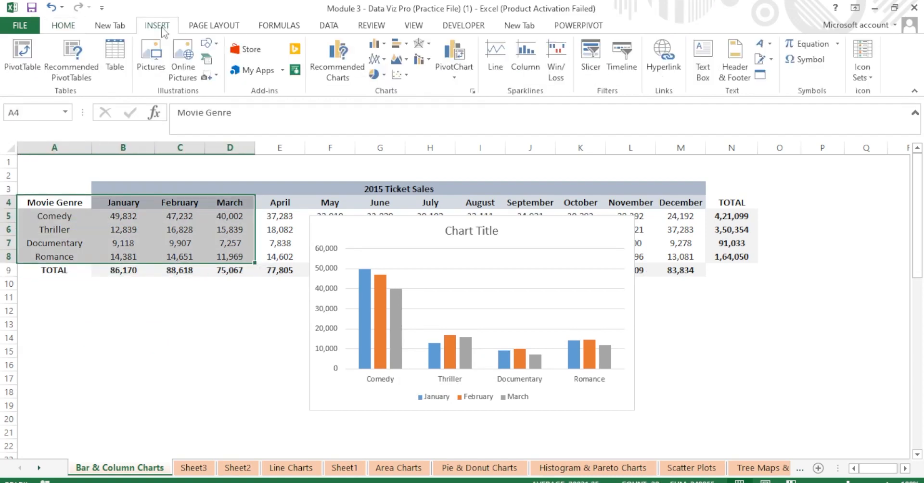
click(386, 46)
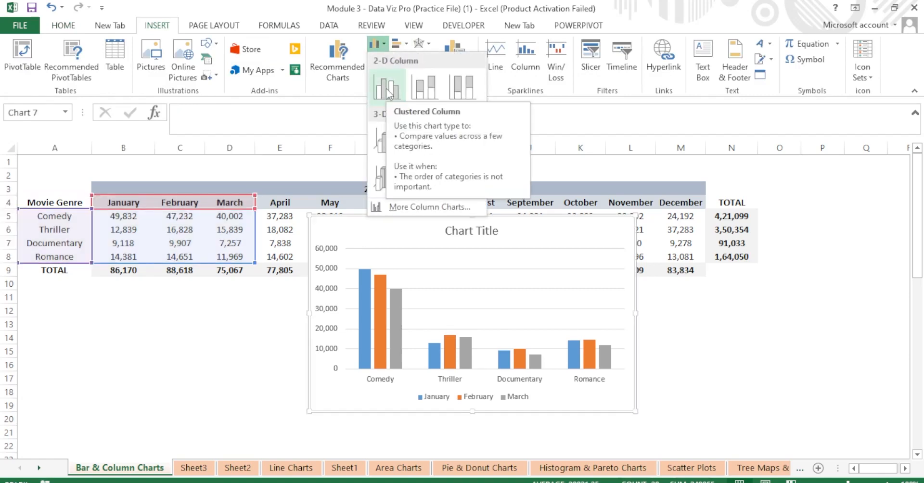
click(419, 89)
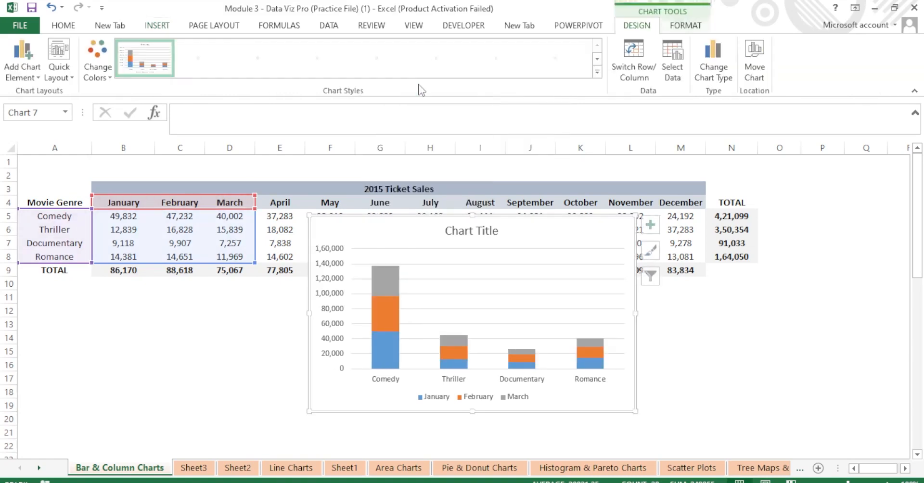
drag(414, 222, 715, 206)
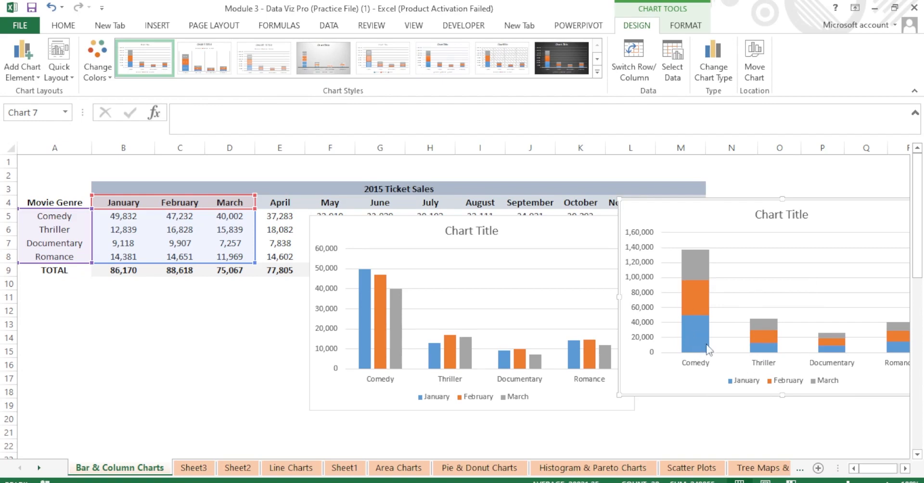
mouse_move(694, 333)
click(233, 355)
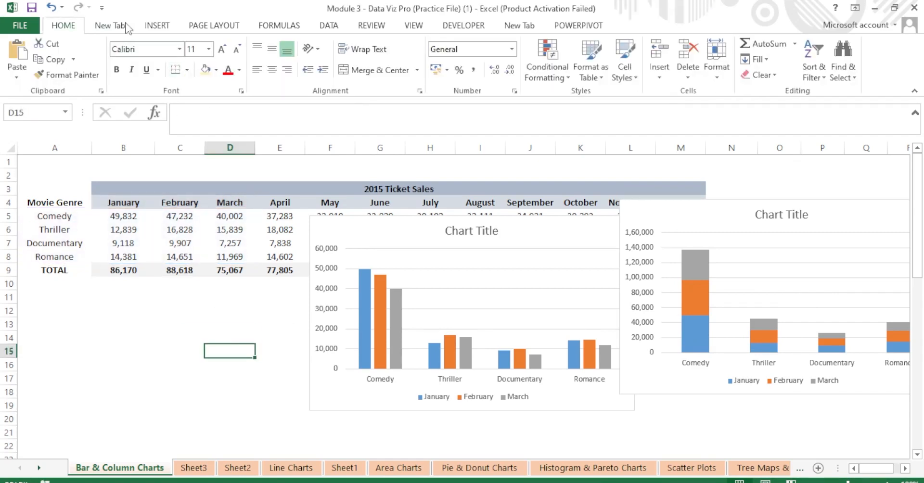
Insert a 100% stacked column chart of the genres' January–March sales from A4:D8.
drag(64, 203, 213, 251)
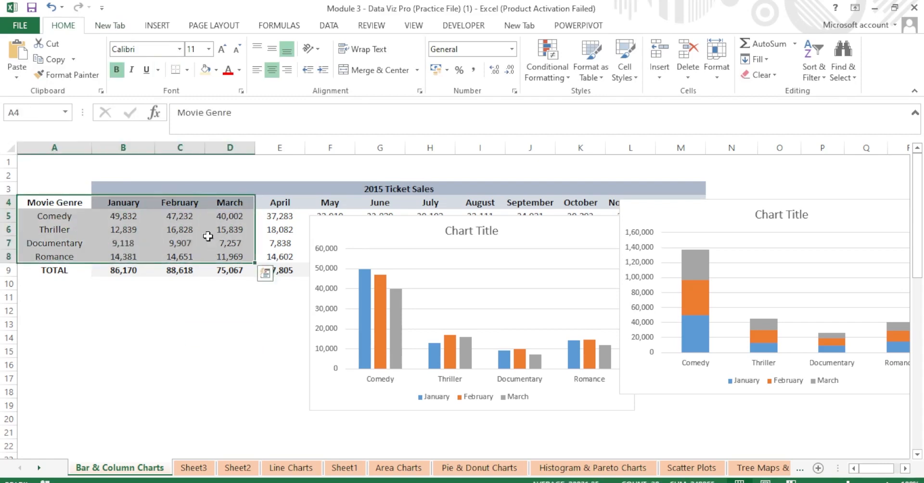
click(154, 28)
click(381, 46)
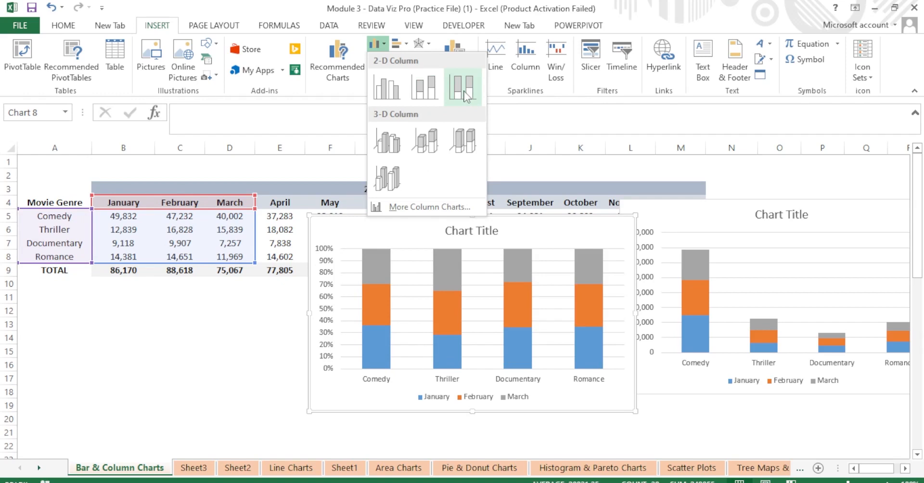
click(463, 88)
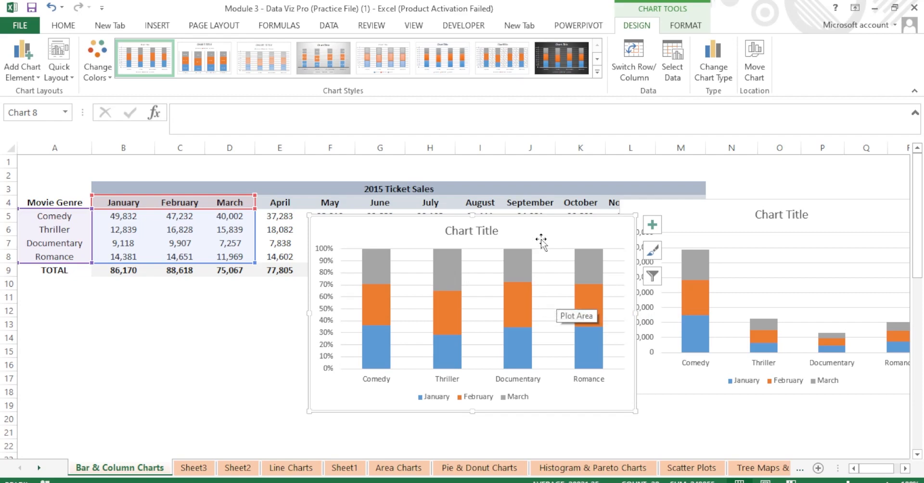
click(214, 336)
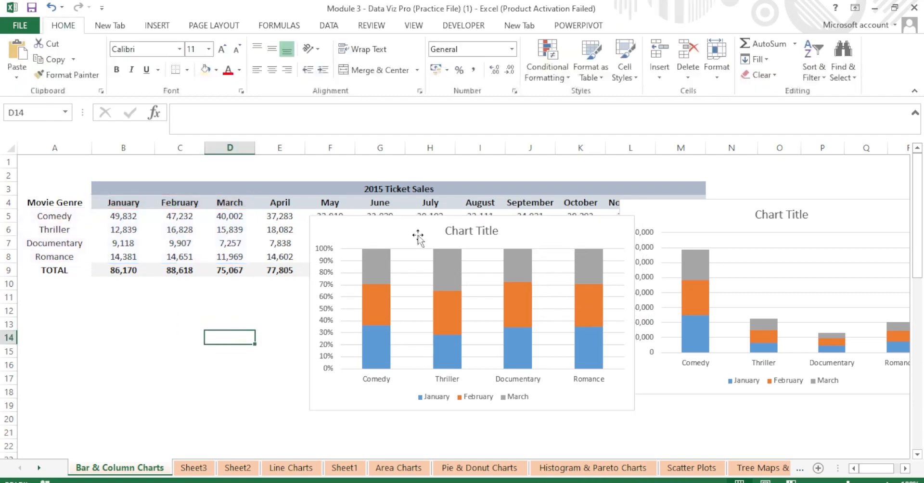
Delete the 100% stacked and stacked column charts.
click(369, 224)
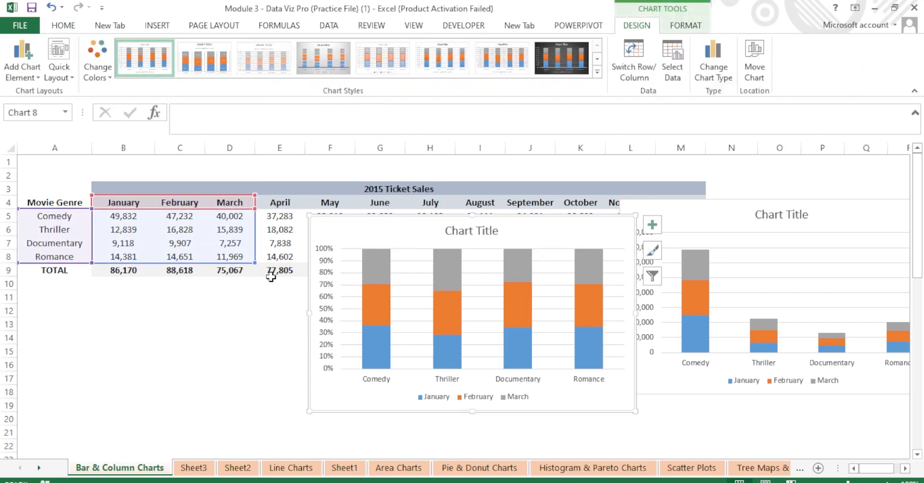
click(245, 312)
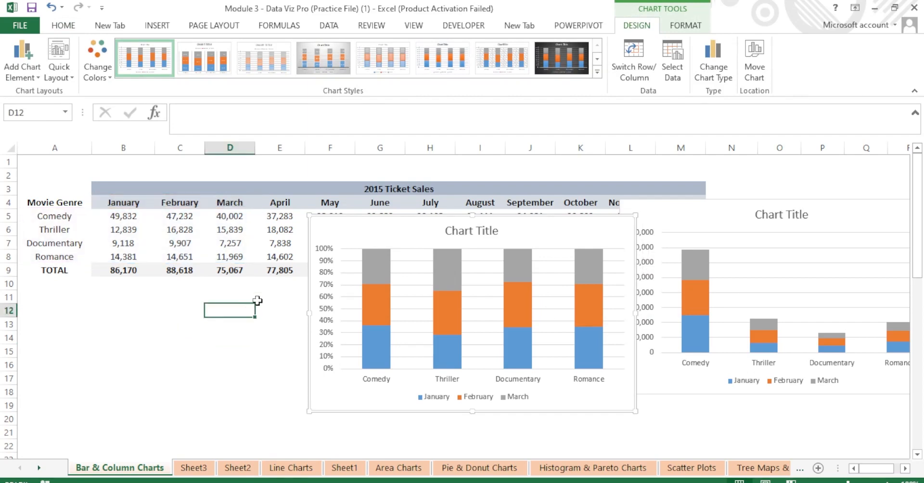
click(528, 231)
key(Delete)
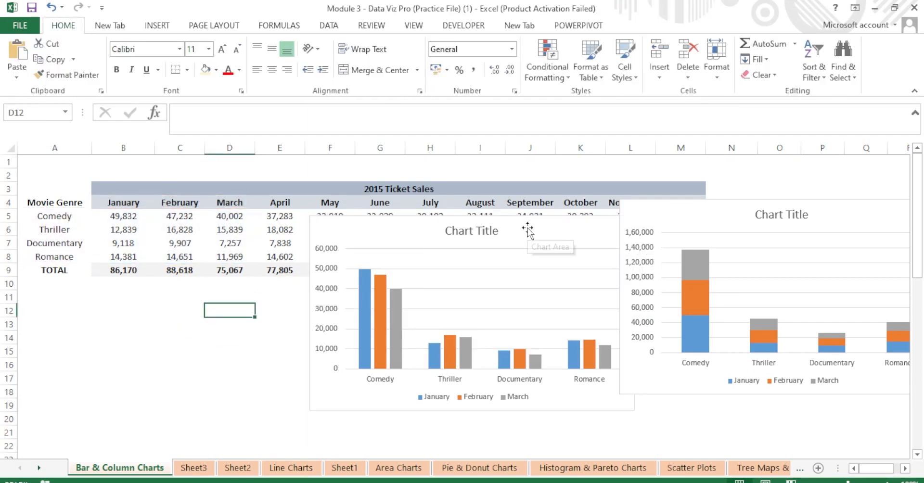
click(743, 217)
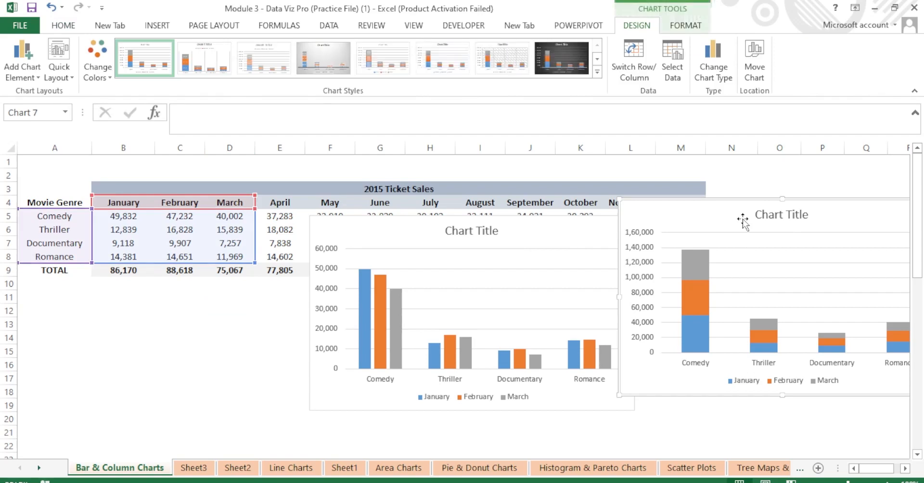
key(Delete)
Move the January–March clustered column chart to the right side of the sheet.
click(559, 241)
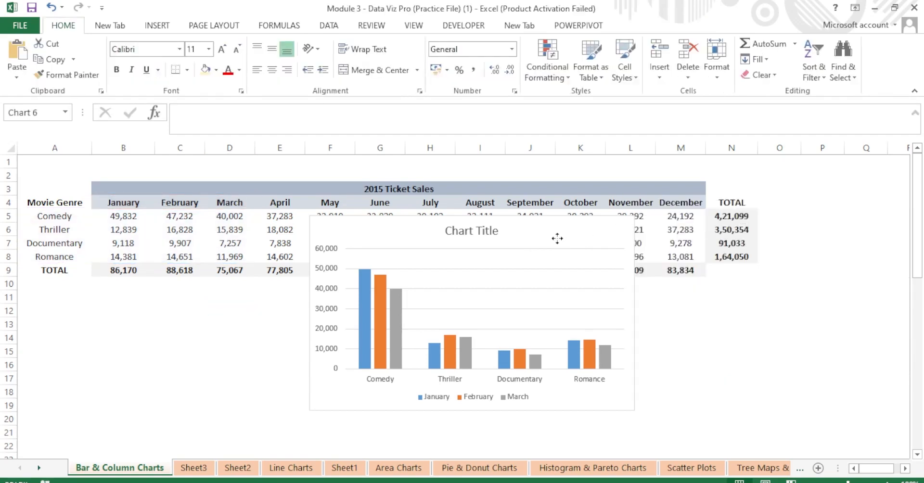
drag(525, 234, 791, 252)
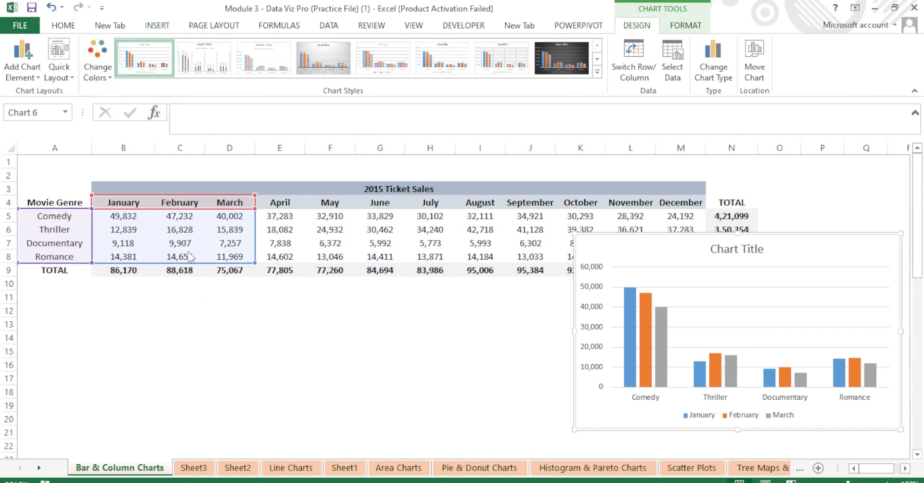
click(217, 342)
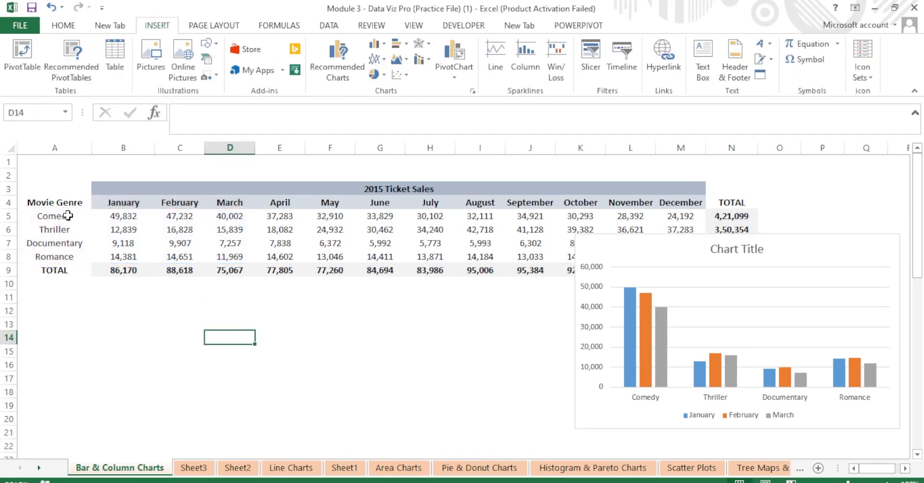
Insert a clustered bar chart of A4:D8 and place it below the table on the left.
drag(67, 202, 235, 253)
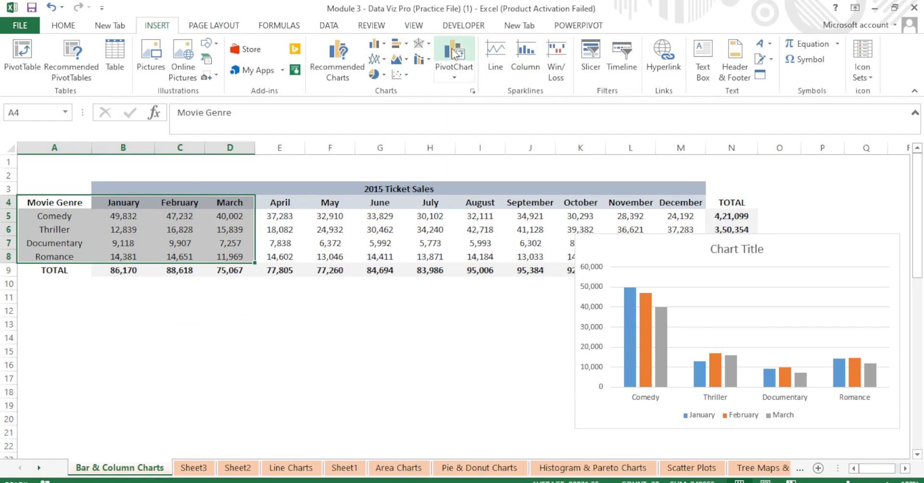
click(404, 46)
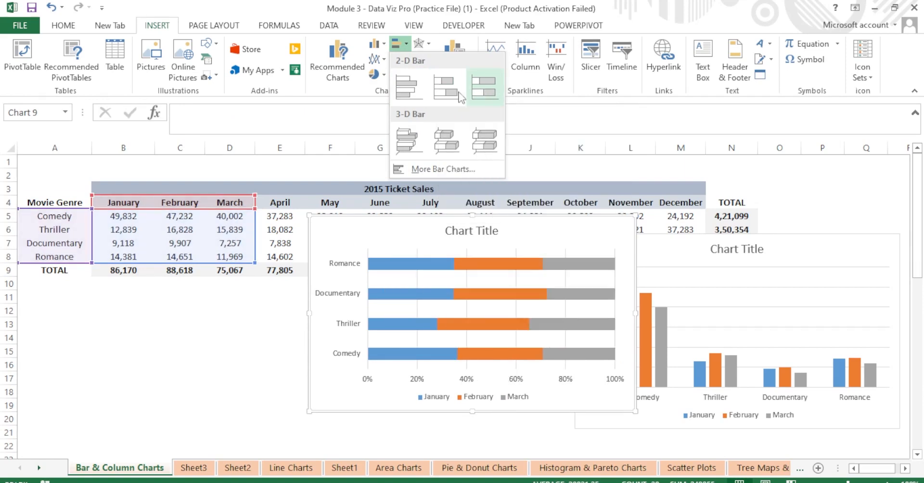
click(407, 87)
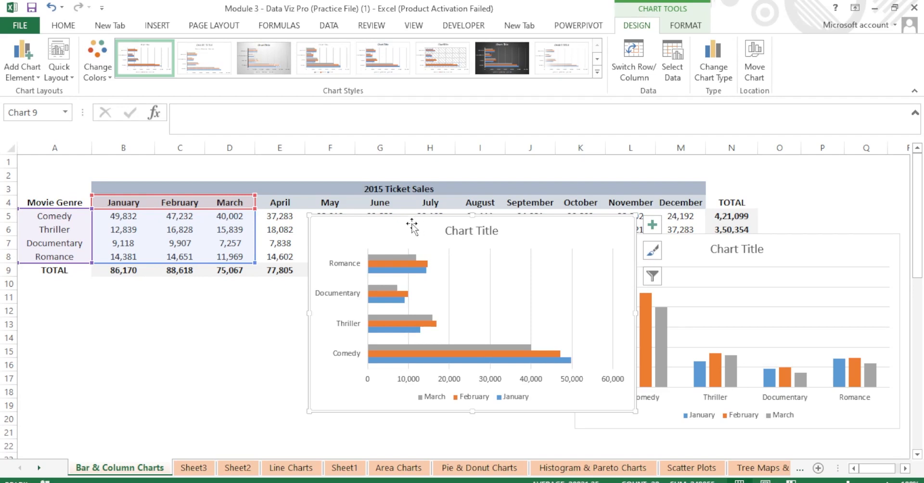
drag(411, 225, 396, 294)
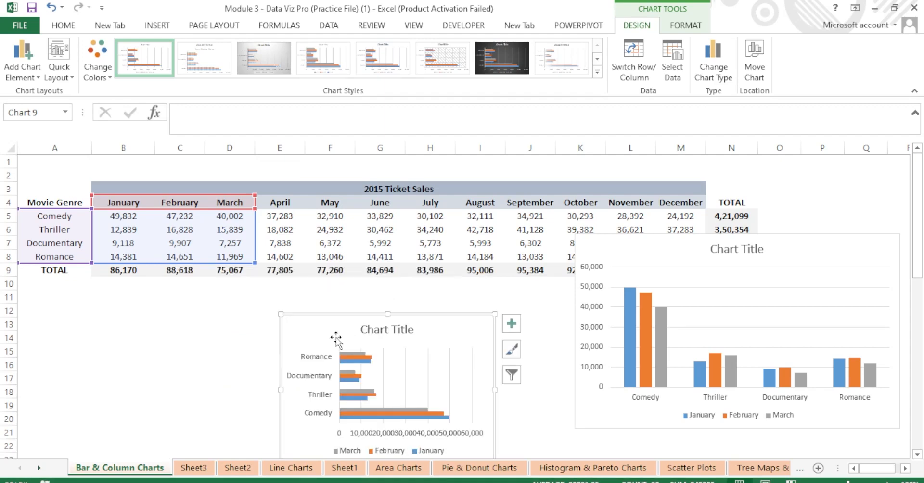
drag(336, 339, 141, 325)
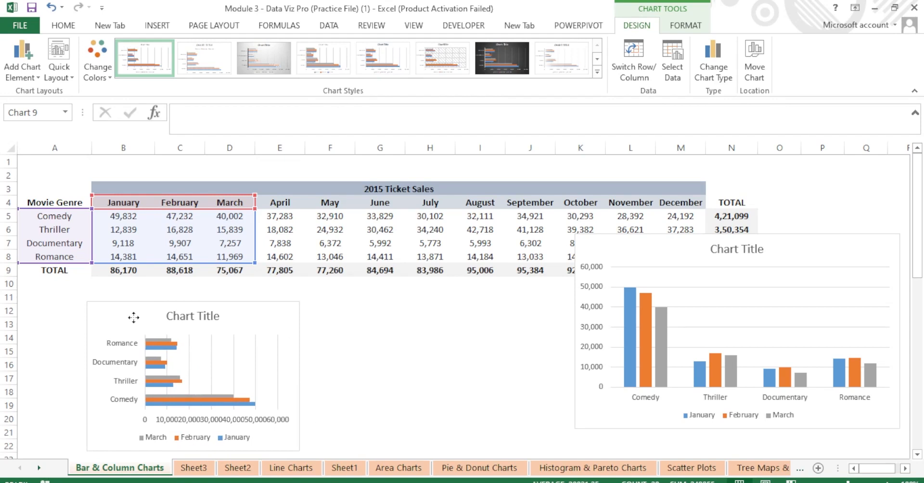
Select the genre labels plus the February, April and June columns (A4:A8, C4:C8, E4:E8, G4:G8).
click(396, 356)
drag(54, 207, 90, 256)
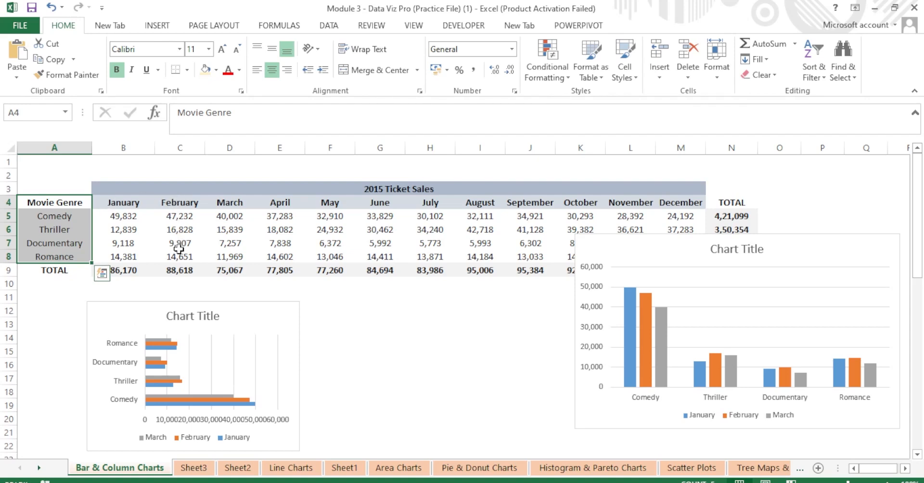
drag(181, 201, 184, 258)
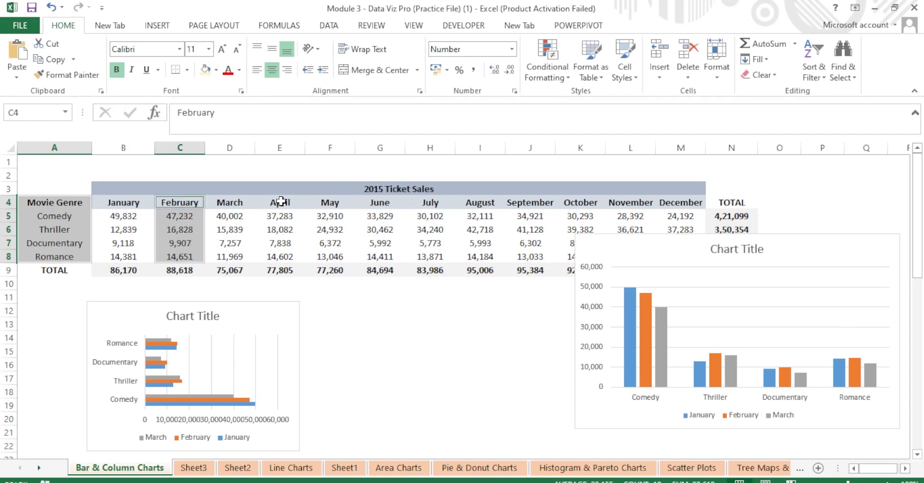
drag(282, 202, 282, 250)
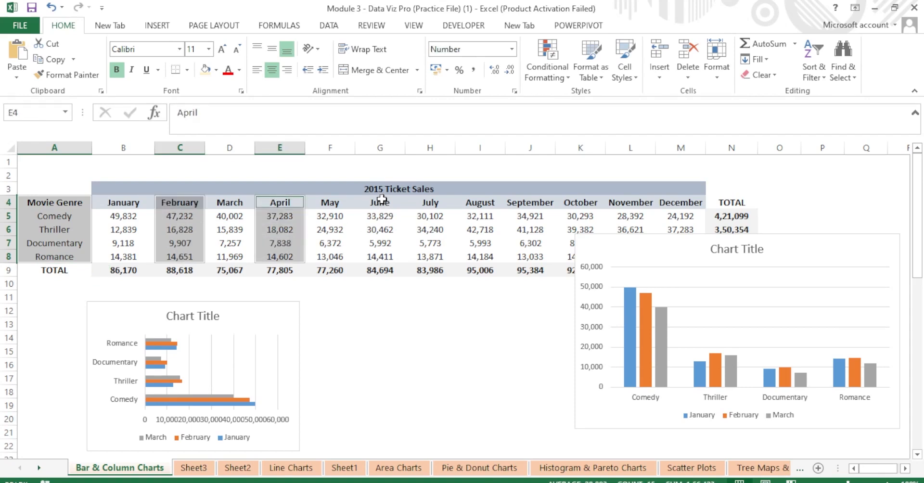
drag(380, 202, 388, 258)
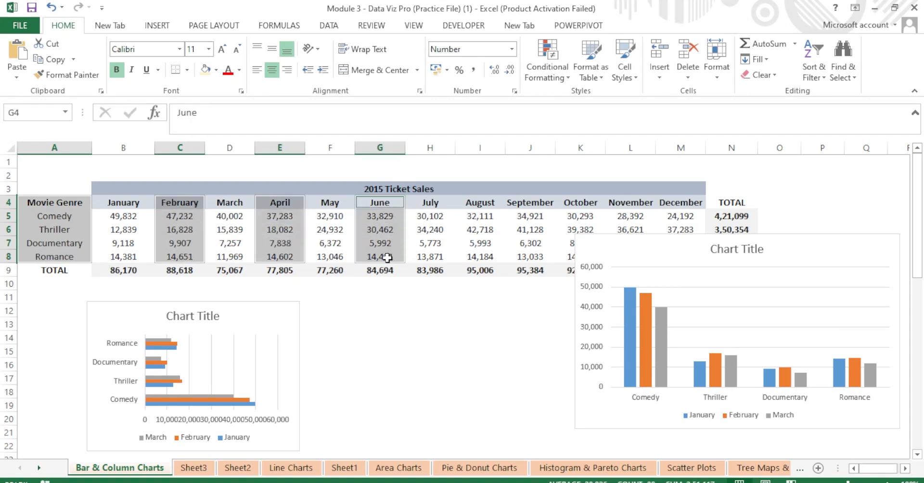
Insert a clustered column chart of the genre, February, April and June selection.
click(158, 27)
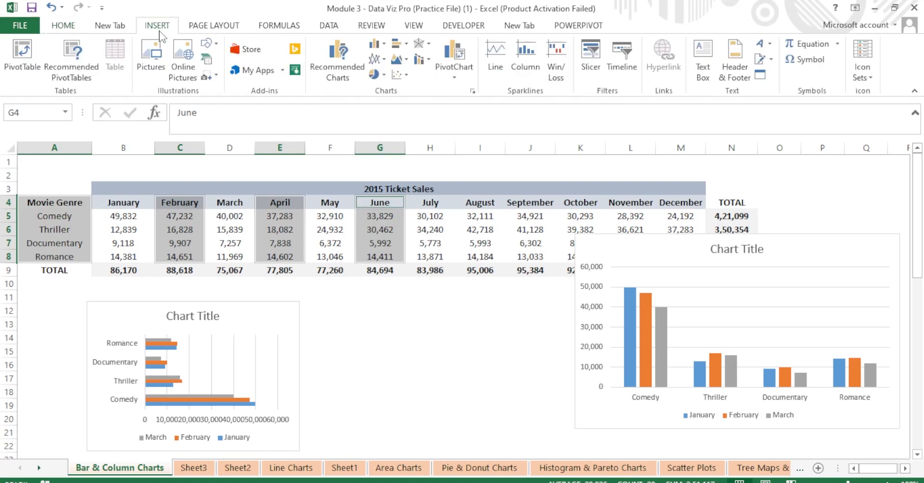
click(377, 43)
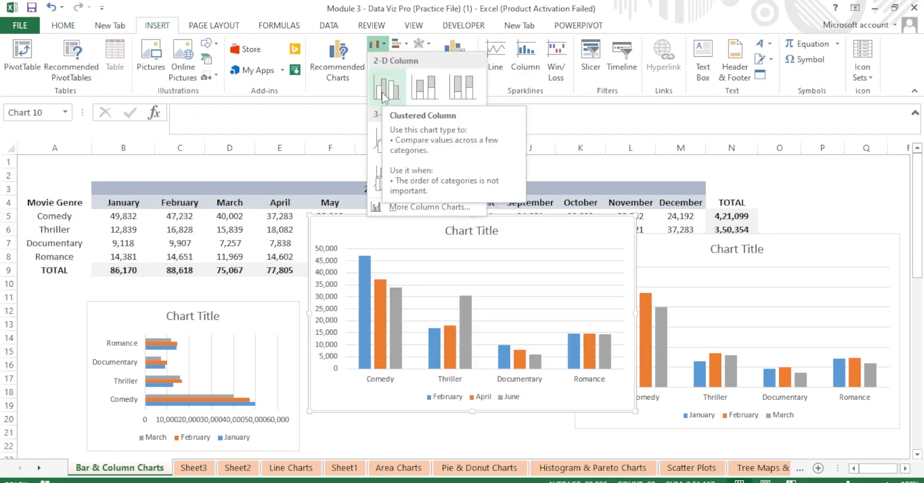
click(384, 94)
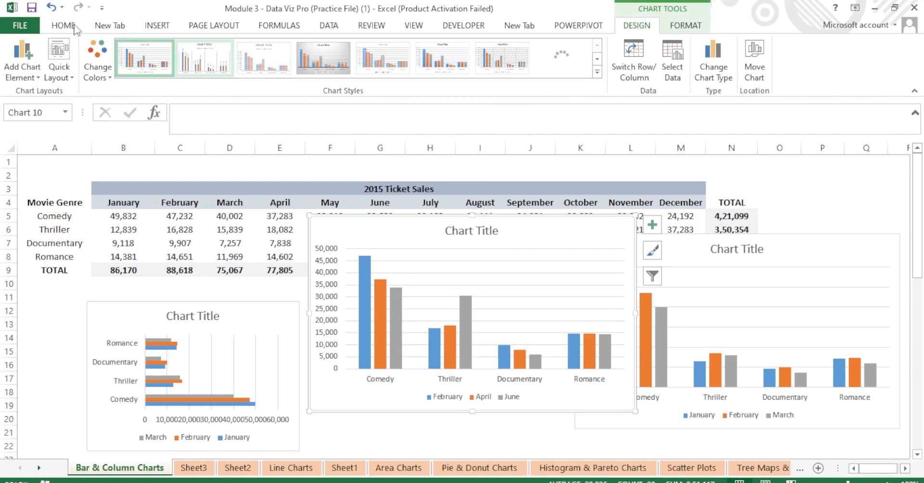
click(74, 27)
click(163, 28)
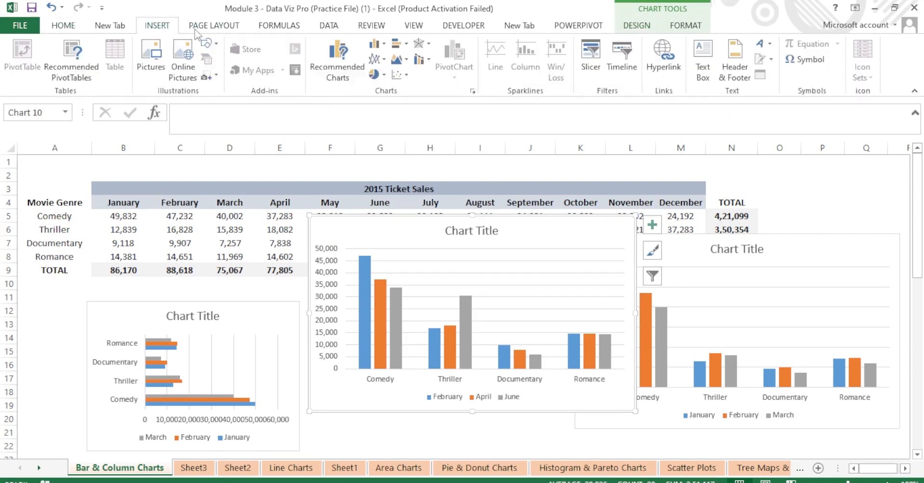
click(376, 44)
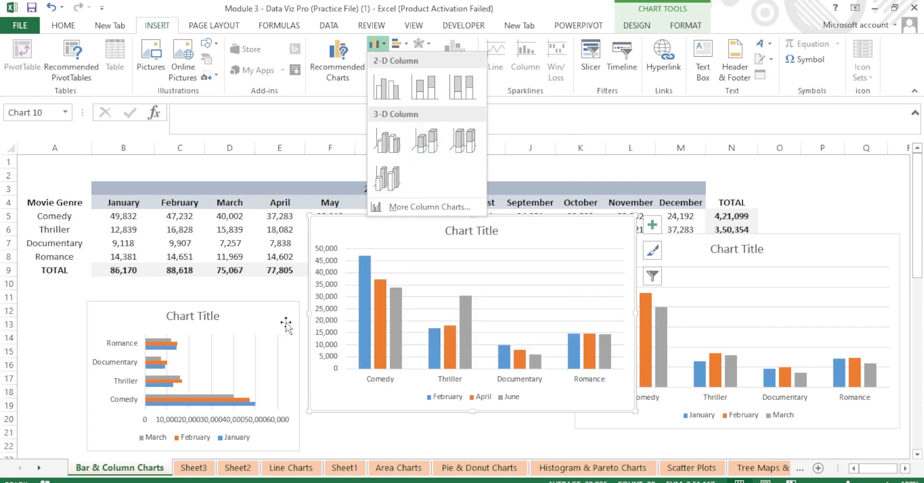
Drag the February/April/June chart's top-left handle inward so the table is uncovered.
key(Escape)
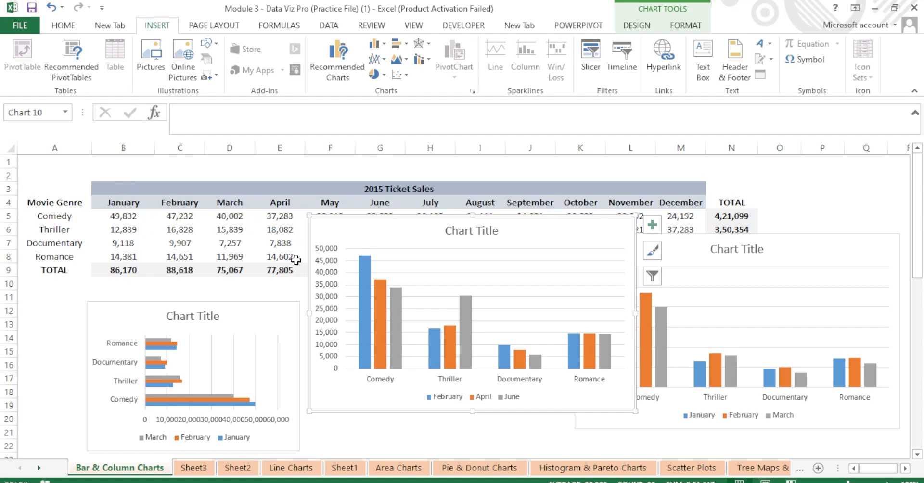
click(335, 213)
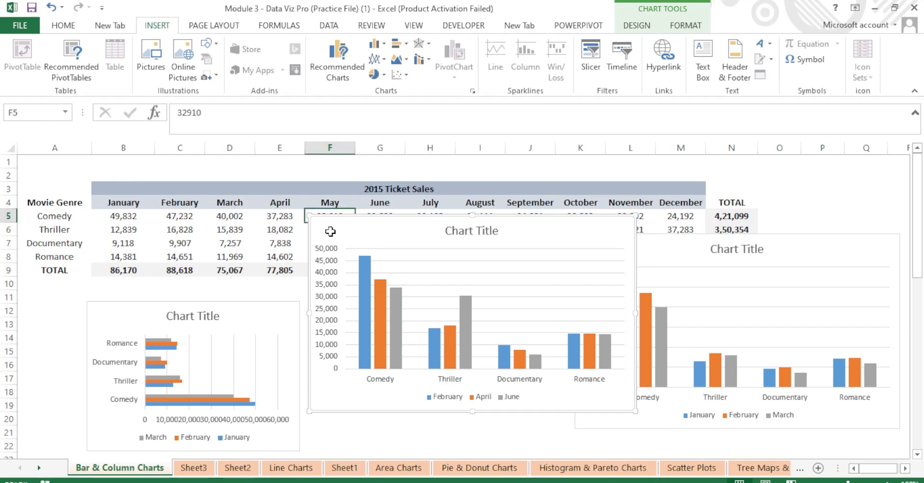
click(337, 226)
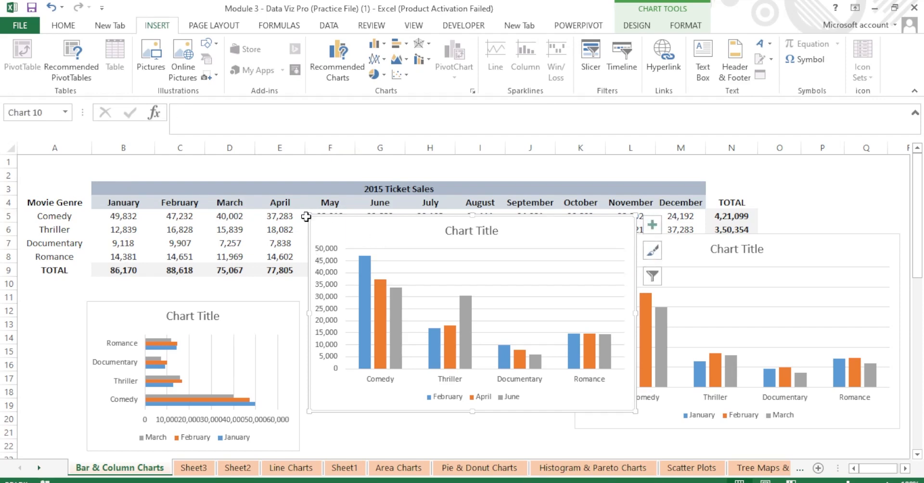
drag(308, 212, 346, 271)
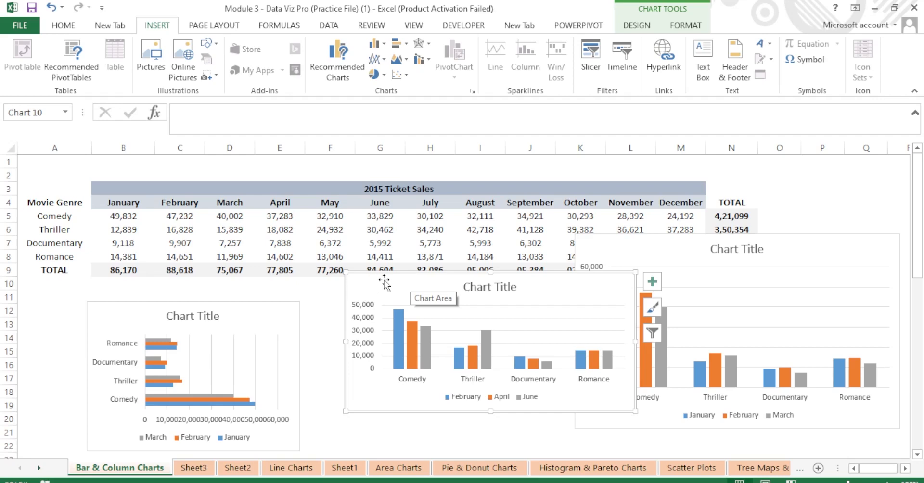
click(322, 286)
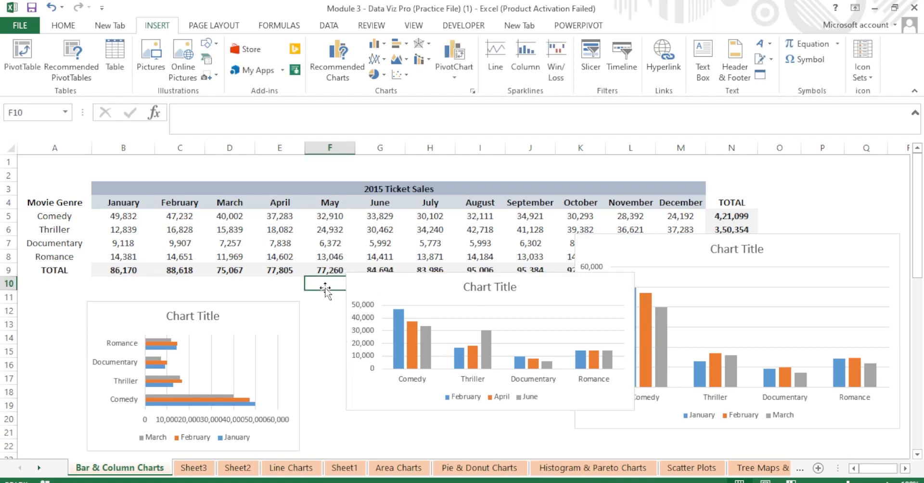
click(325, 312)
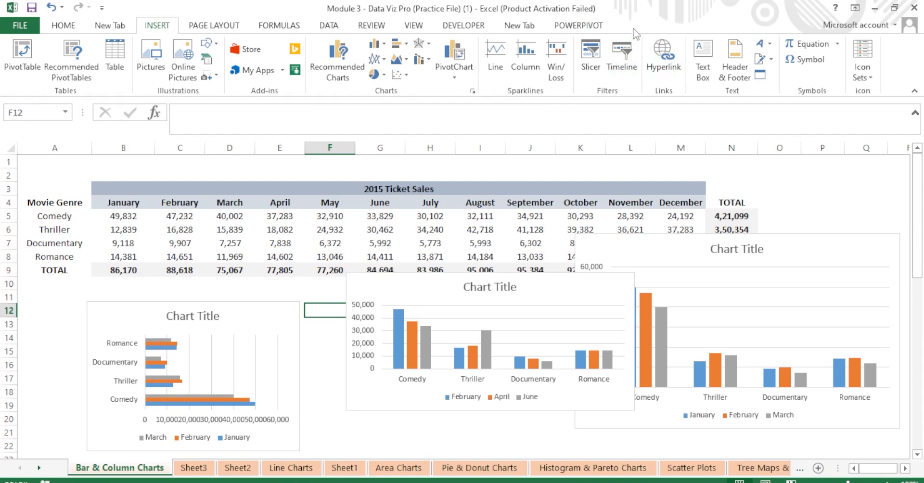
click(443, 289)
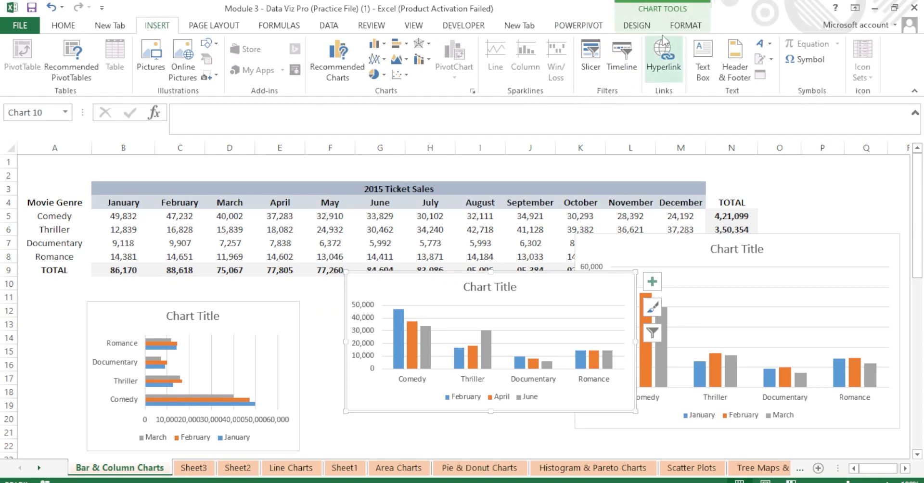
click(639, 27)
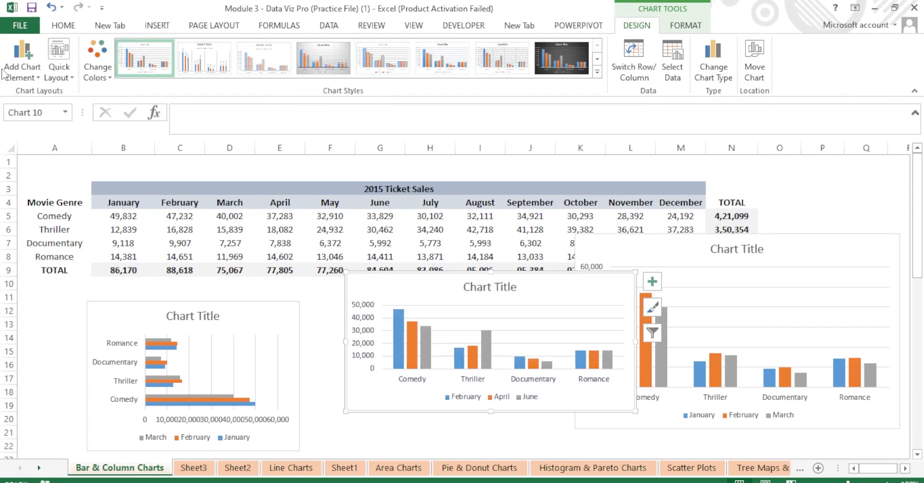
Toggle the chart's primary horizontal axis off and back on via Add Chart Element > Axes.
click(32, 76)
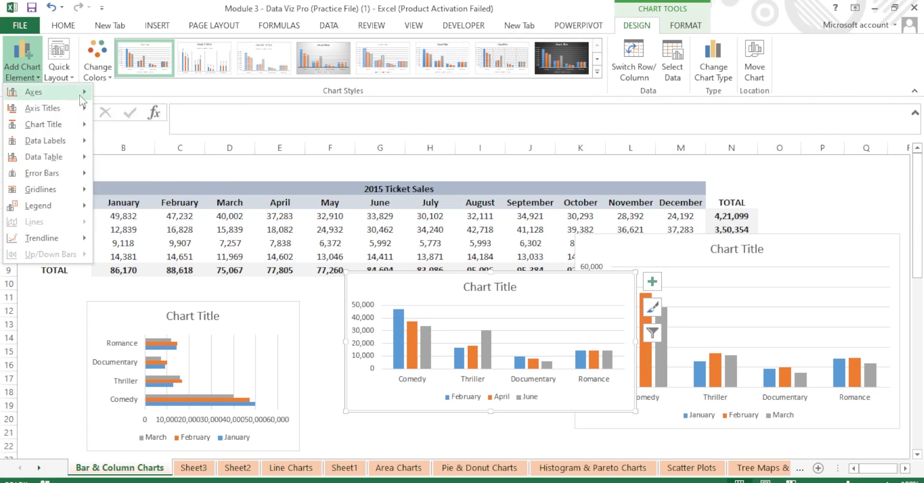
mouse_move(82, 94)
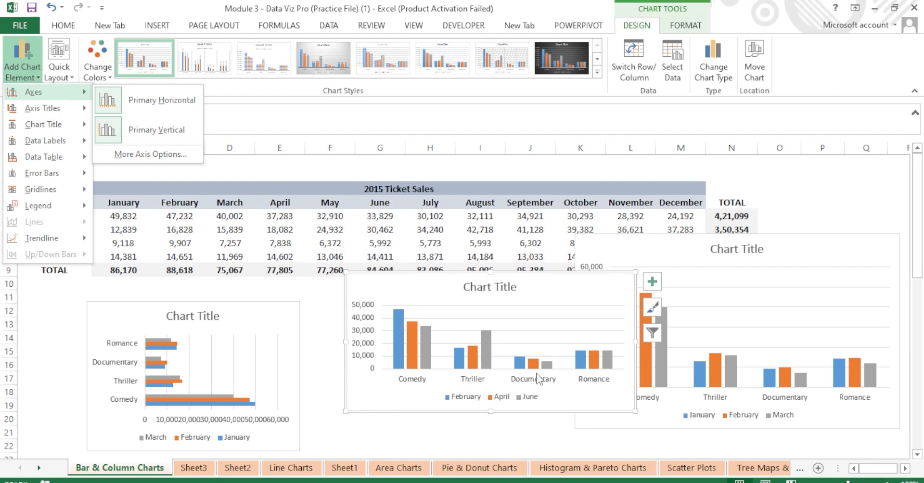
click(149, 109)
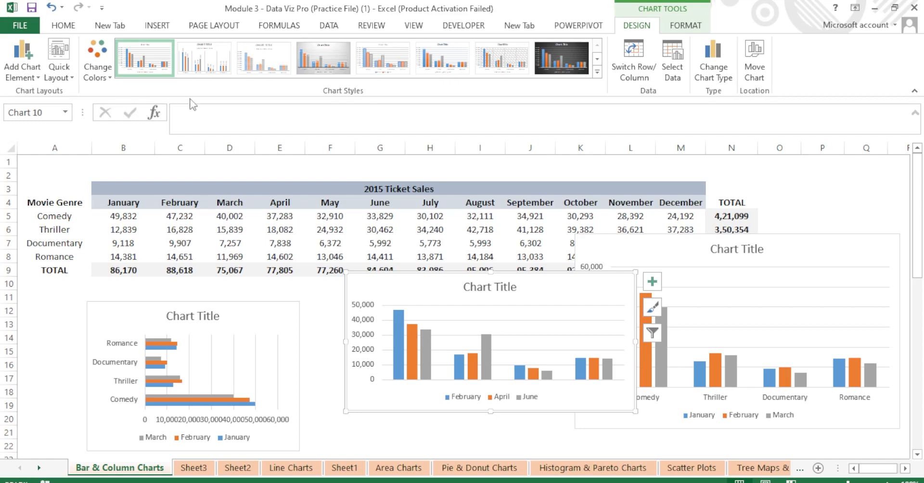
click(38, 77)
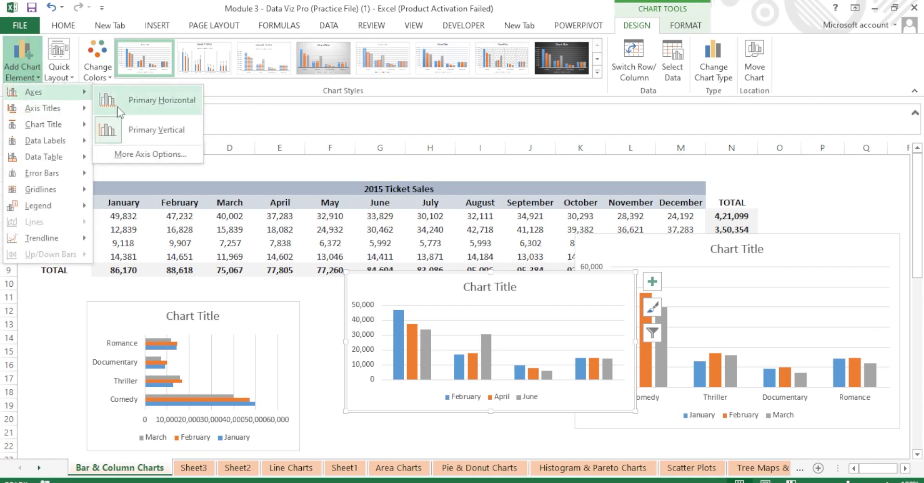
click(158, 103)
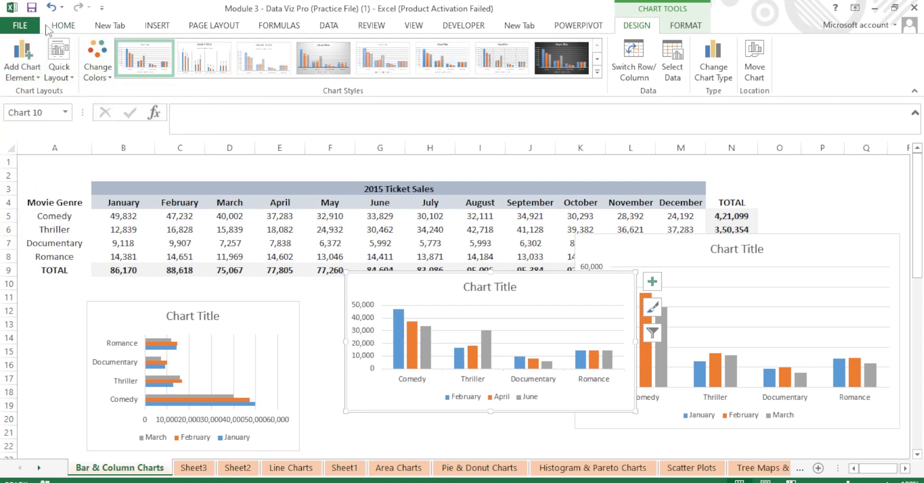
Remove the primary vertical axis and enlarge the chart toward the lower left.
click(36, 79)
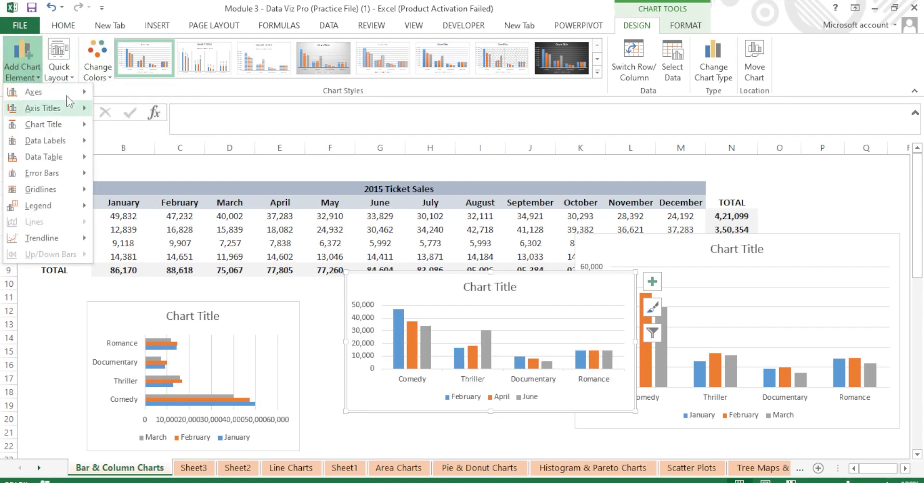
mouse_move(58, 92)
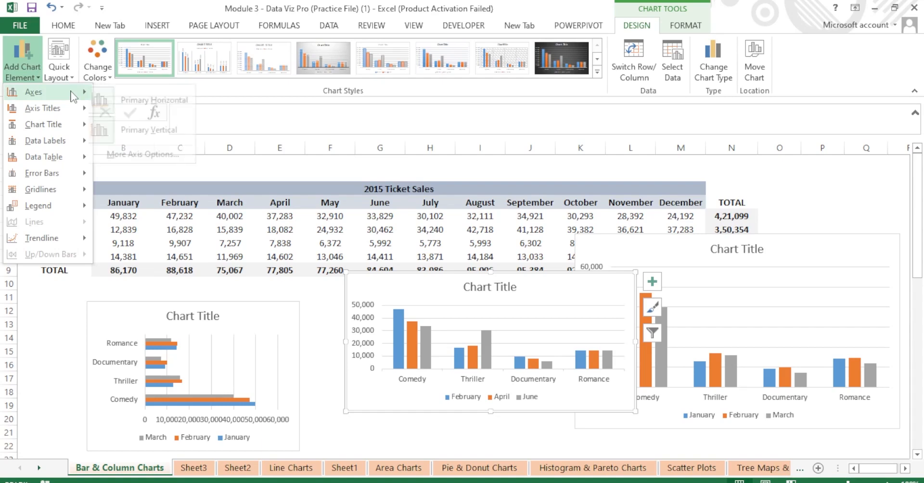
click(133, 135)
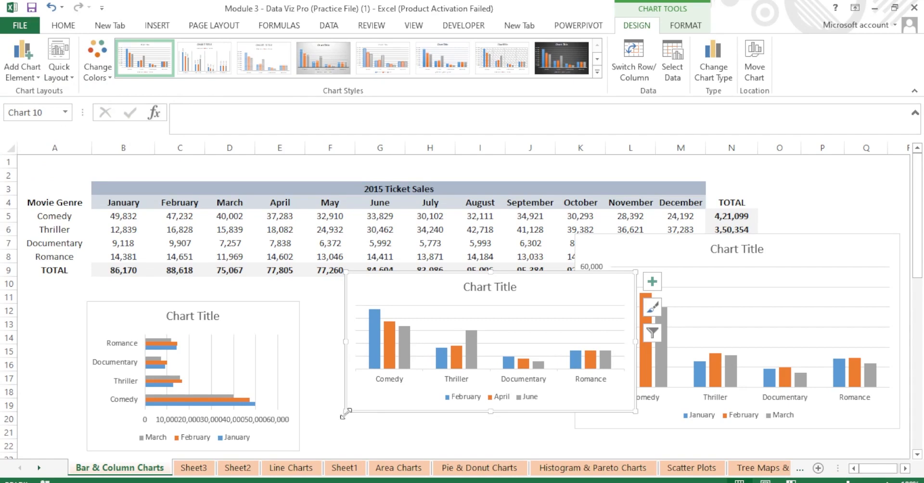
drag(347, 413, 300, 436)
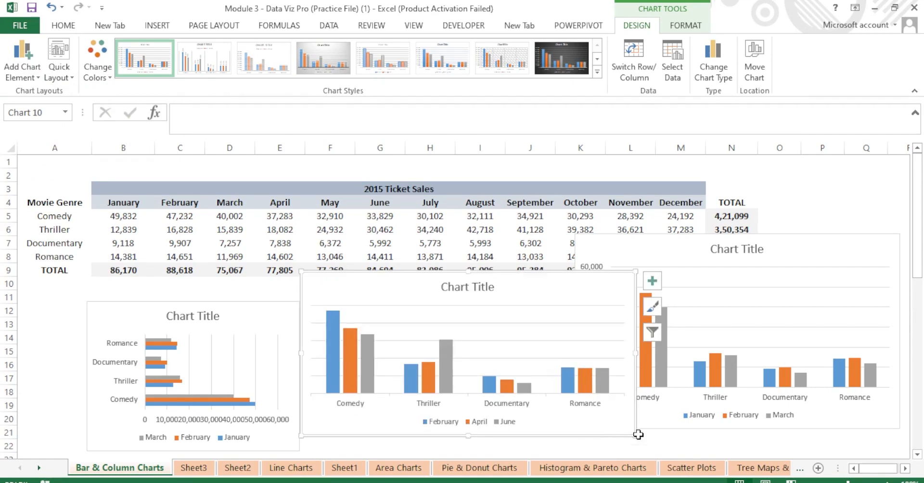
Restore the primary vertical axis (0 to 50,000), then look at the Axis Titles options.
click(33, 73)
mouse_move(85, 98)
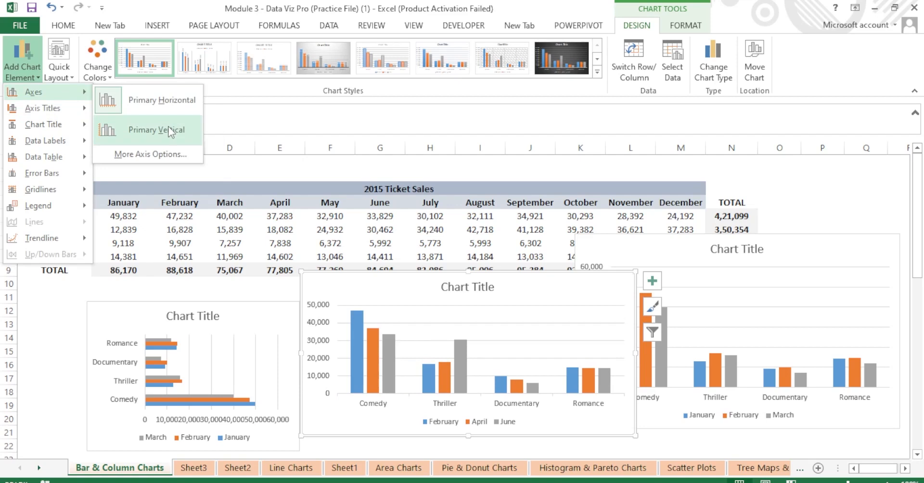
click(168, 129)
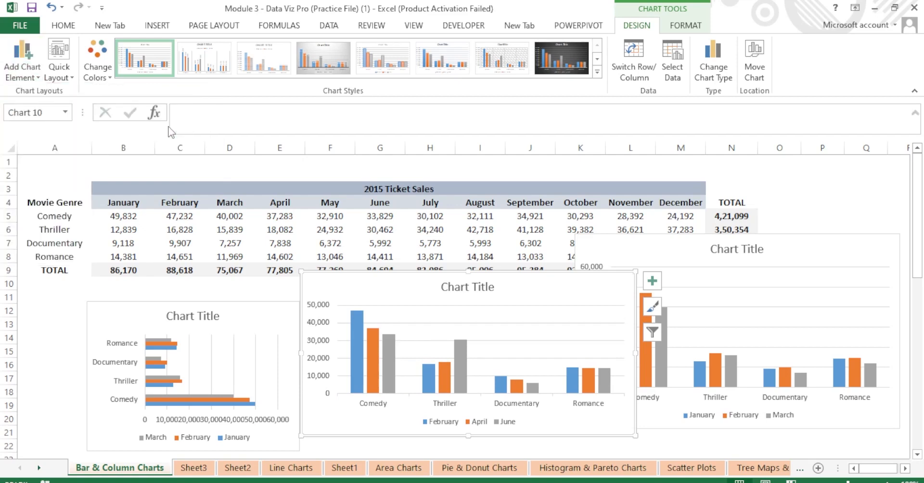
click(42, 77)
mouse_move(80, 115)
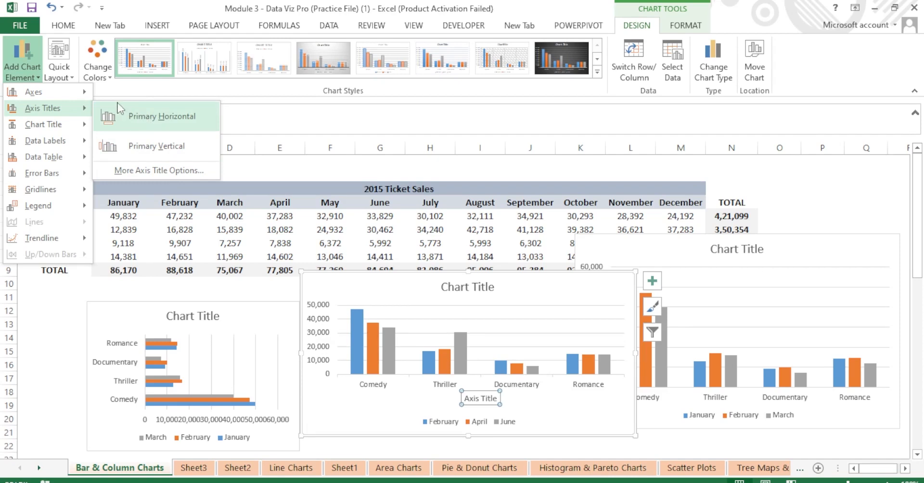
Place the column chart's placeholder title Above Chart instead of as a centered overlay.
click(158, 147)
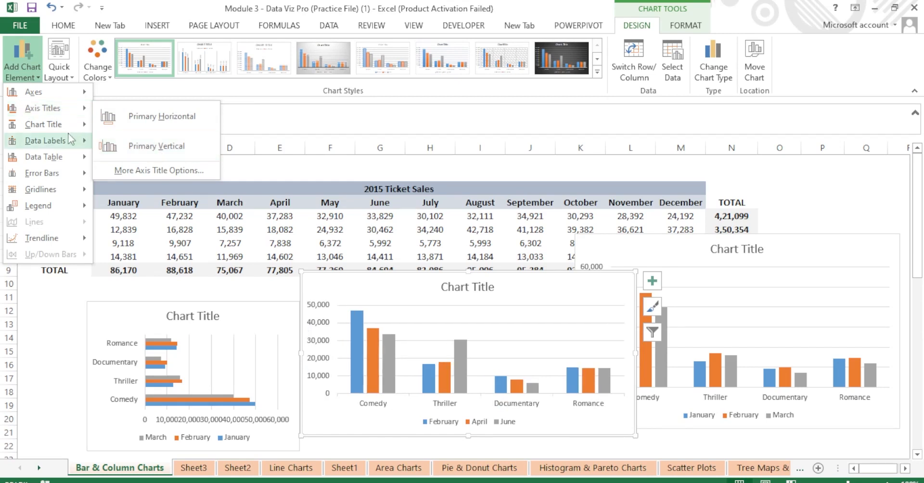
mouse_move(77, 129)
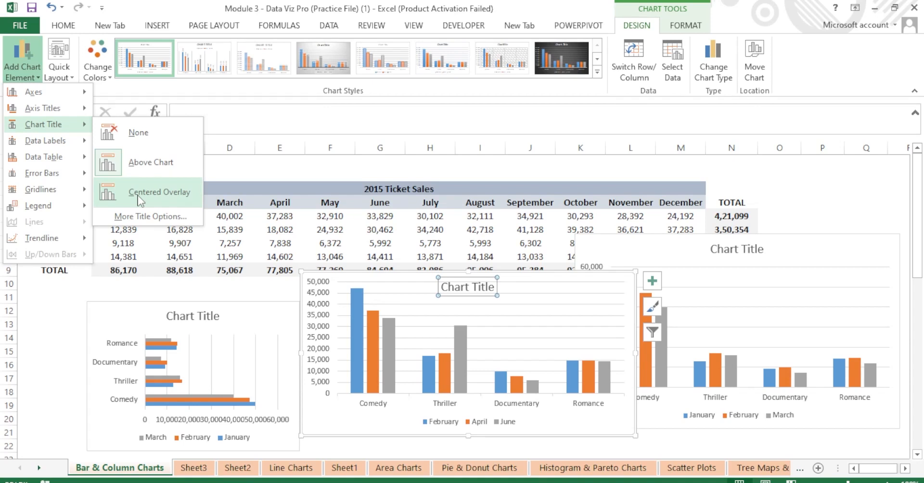
click(144, 171)
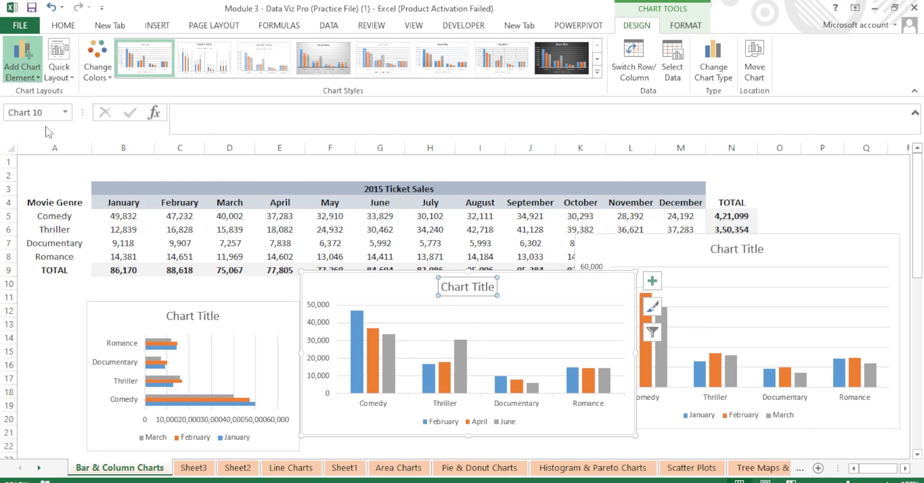
Add Outside End value labels to each column and widen the chart leftward over the bar chart.
click(33, 77)
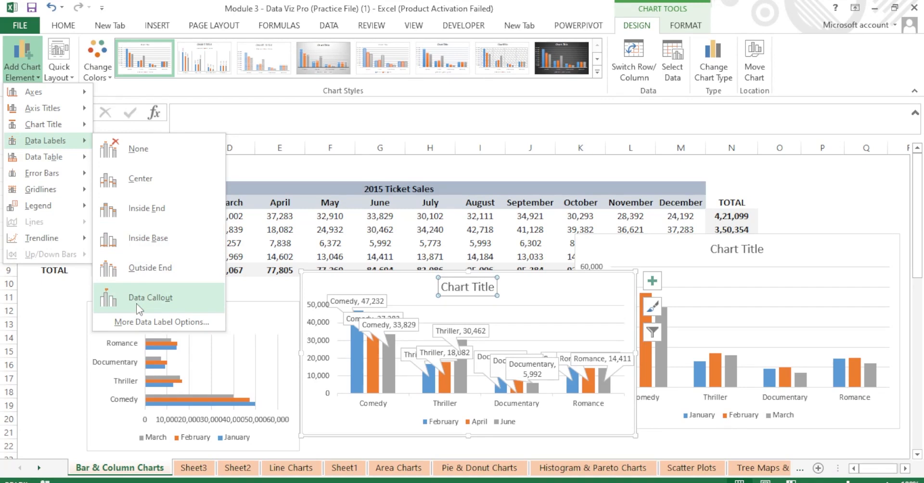
click(135, 273)
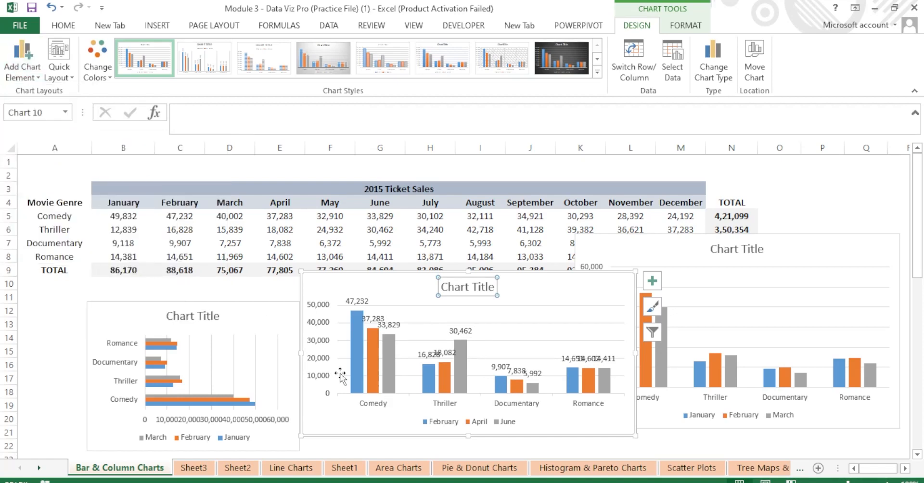
drag(298, 355, 68, 354)
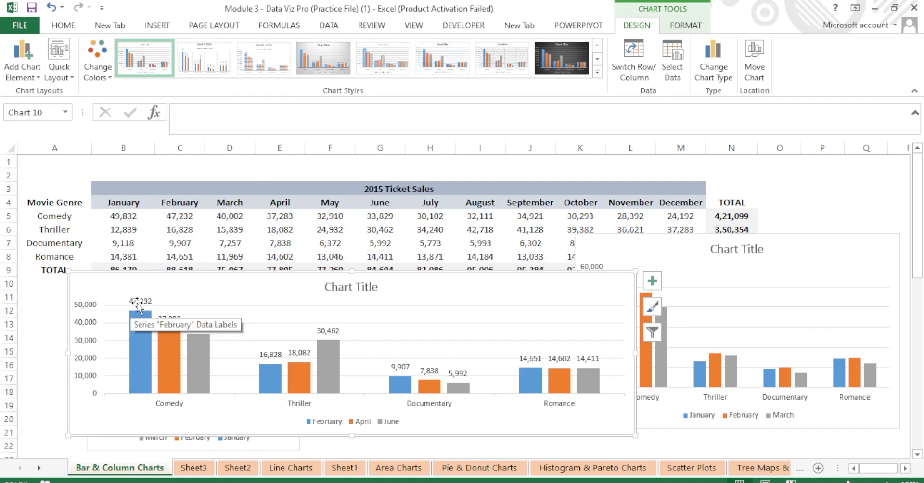
click(34, 72)
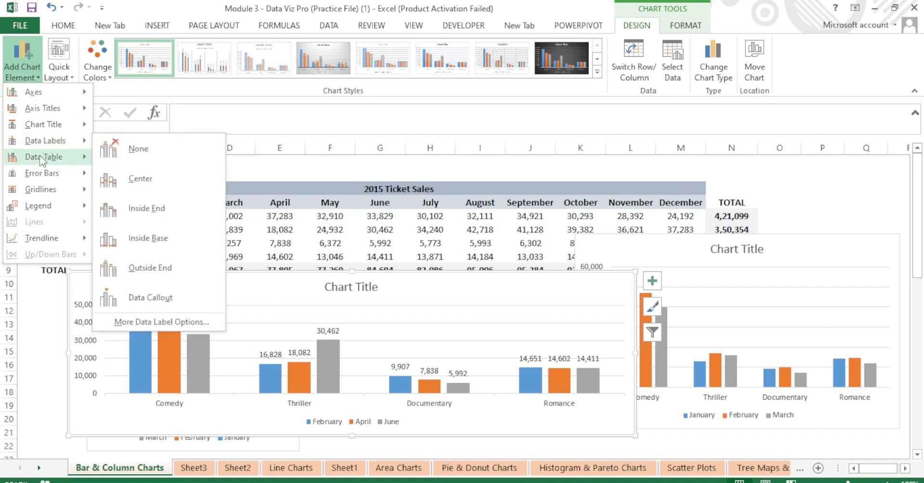
mouse_move(44, 161)
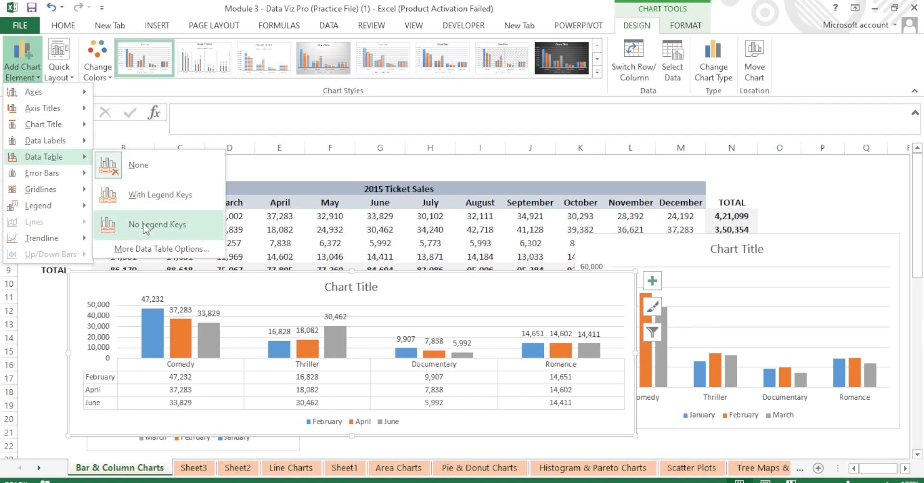
click(133, 166)
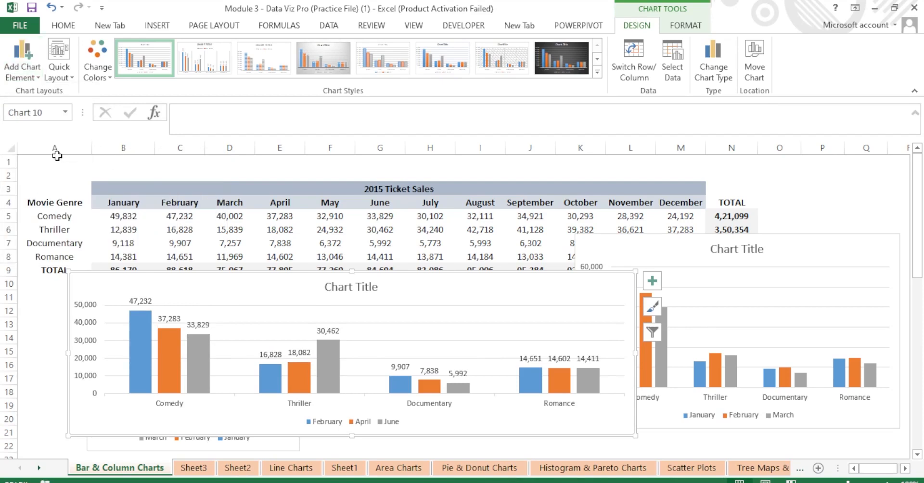
click(34, 80)
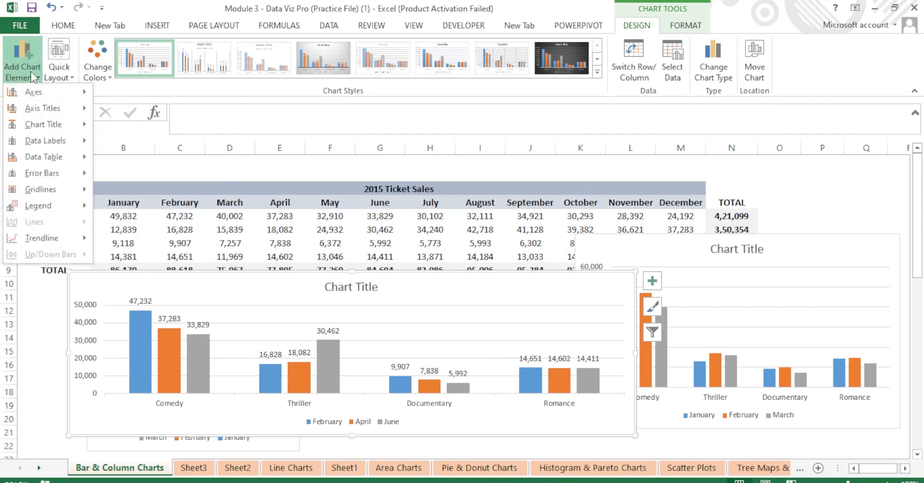
mouse_move(50, 182)
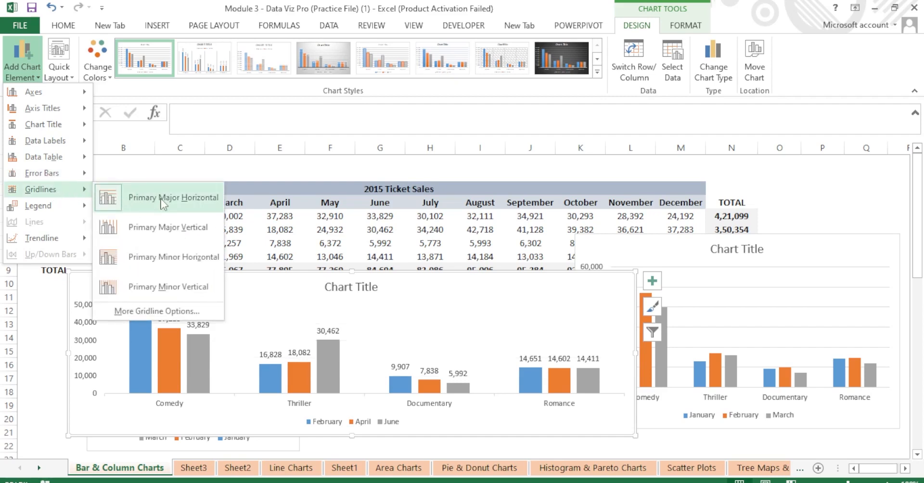
Remove the column chart's major horizontal gridlines and place its month legend at the Bottom.
click(165, 203)
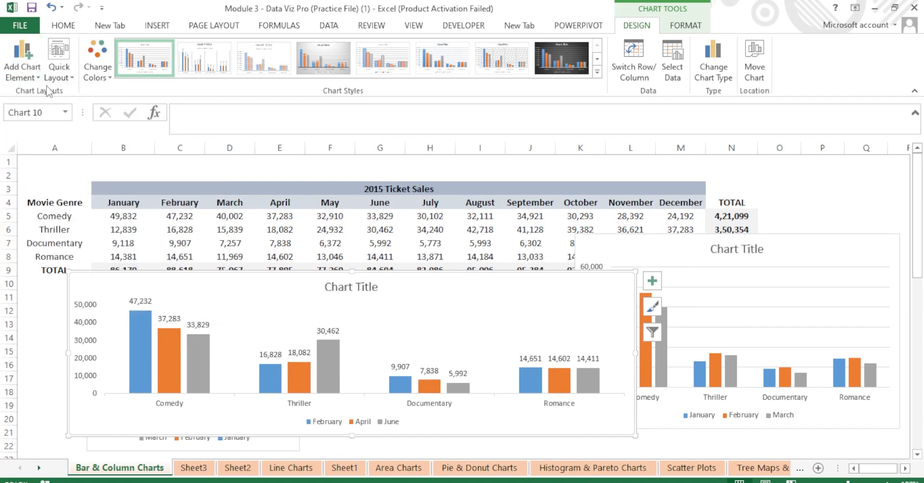
click(22, 58)
mouse_move(47, 185)
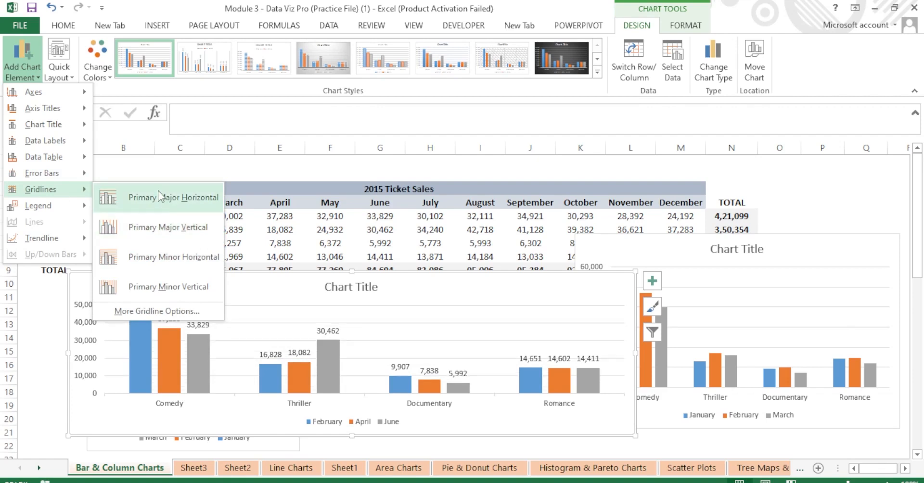
mouse_move(83, 208)
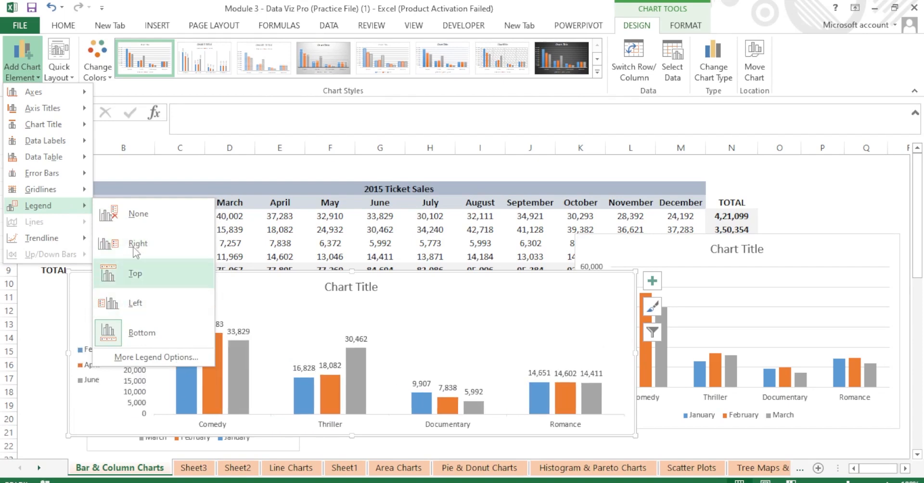
click(139, 332)
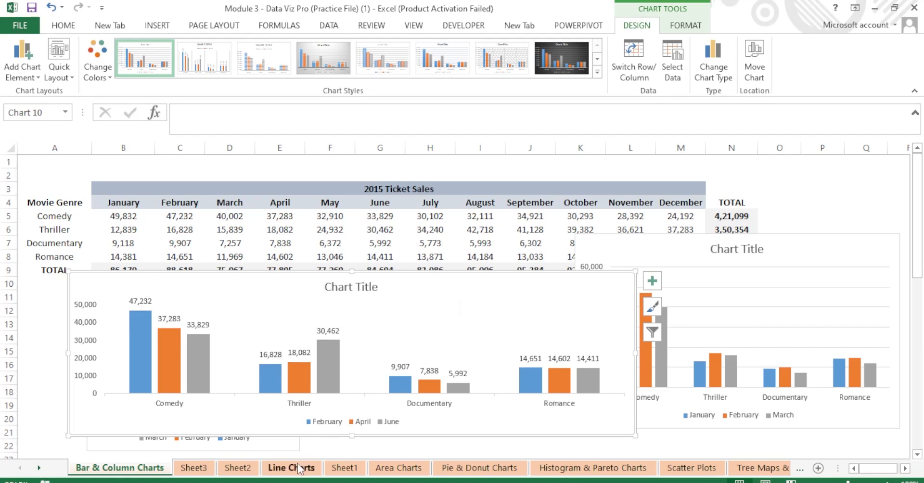
Review the Sheet2, Sheet3 and Sheet1 tabs, ending on the Line Charts daily price sheet.
click(238, 468)
click(199, 469)
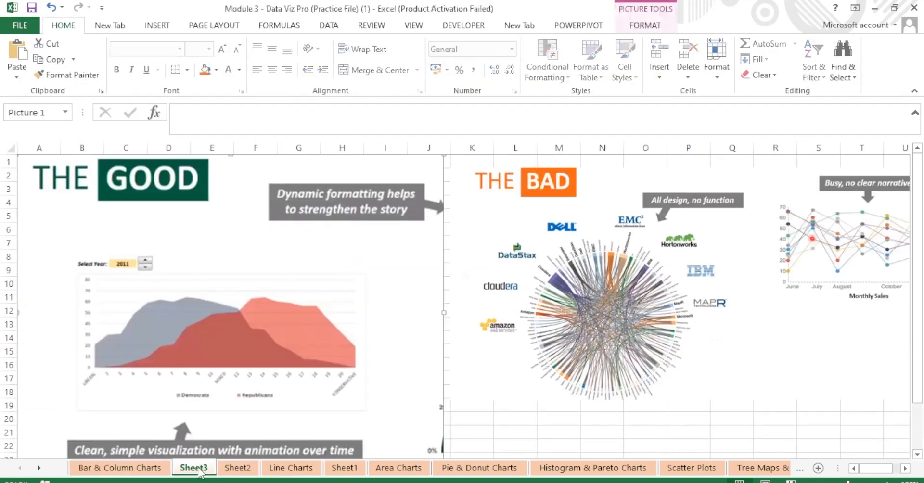
click(246, 469)
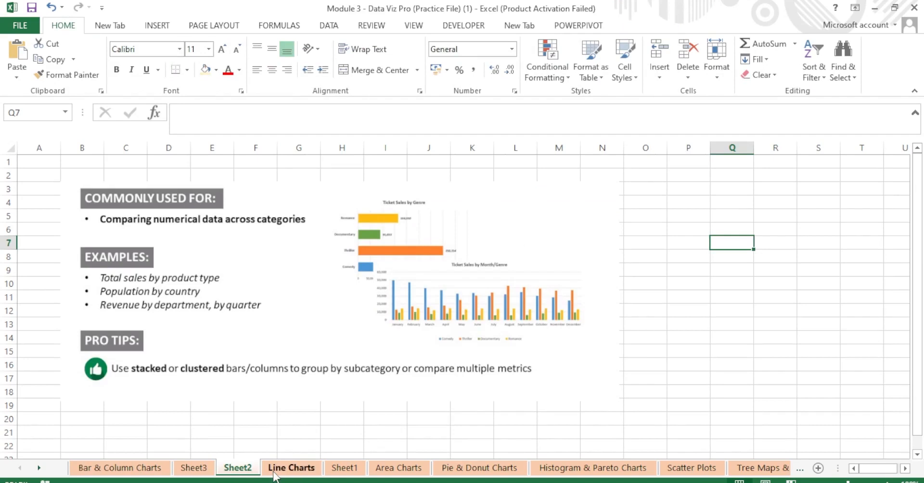
click(303, 472)
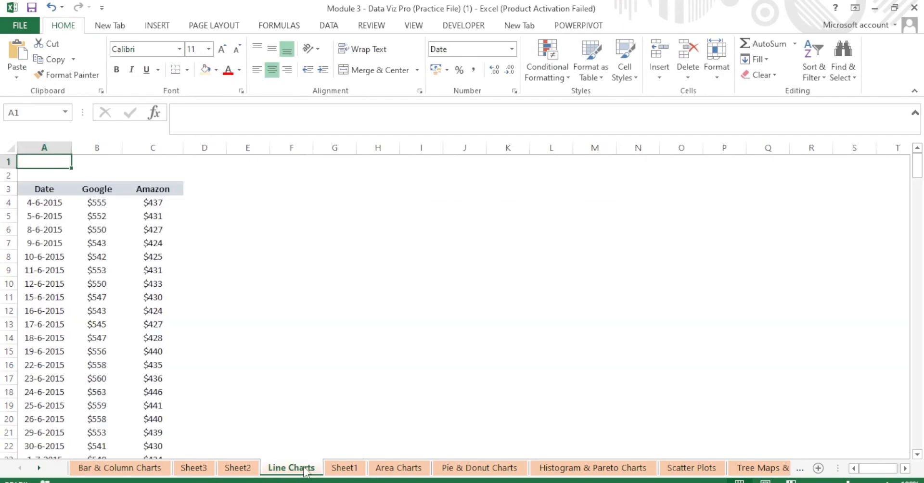
click(342, 475)
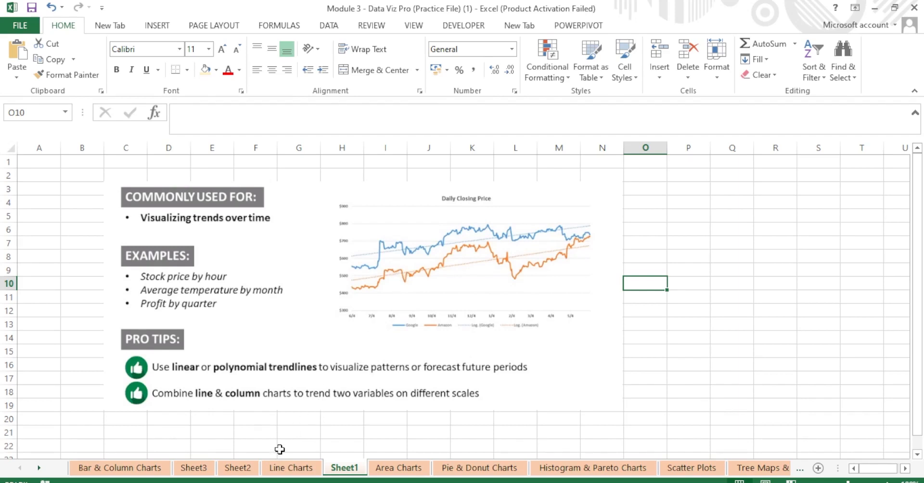
click(278, 469)
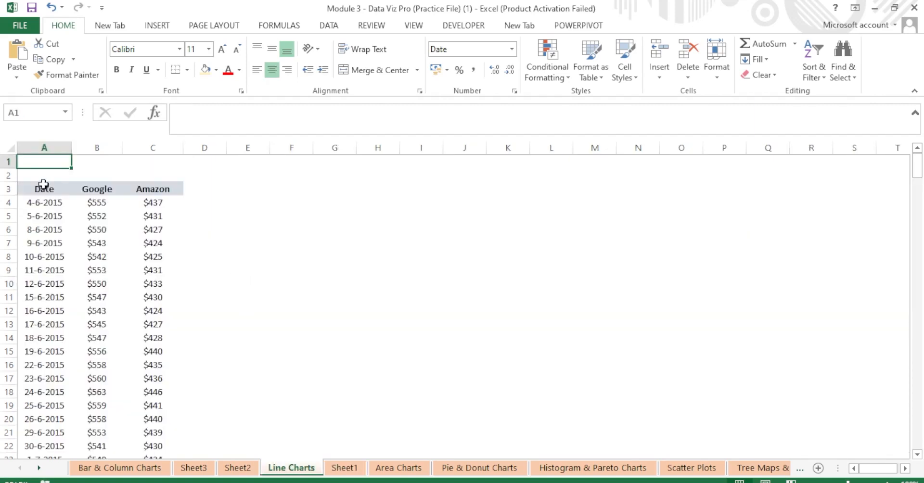
Select the Date and Google columns from their header row down to row 256.
drag(43, 184, 123, 406)
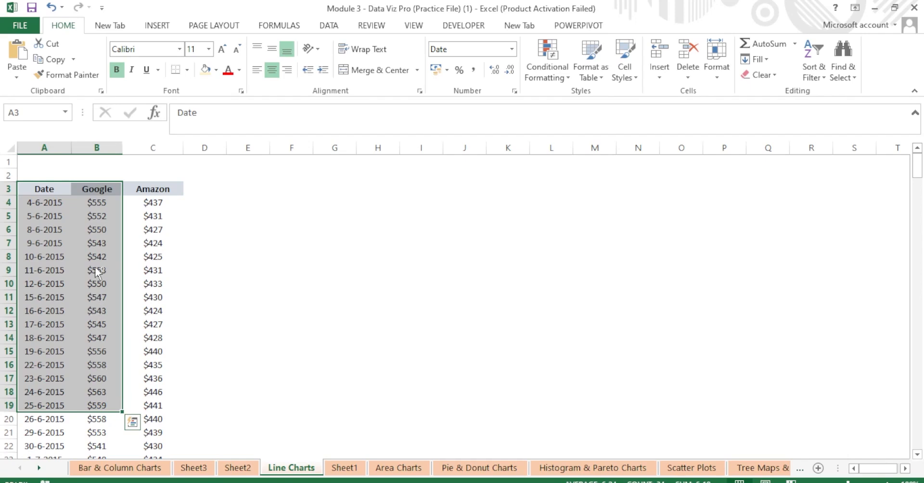
key(ctrl+shift+Down)
click(80, 247)
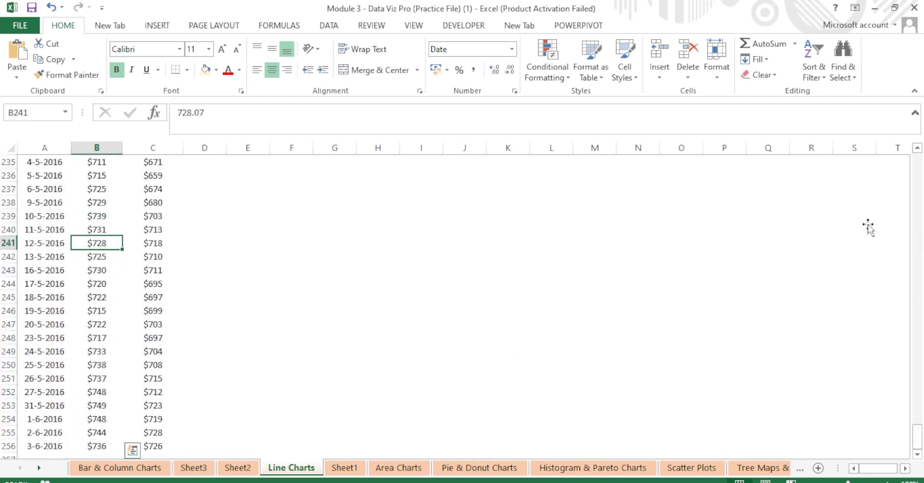
drag(918, 438, 922, 169)
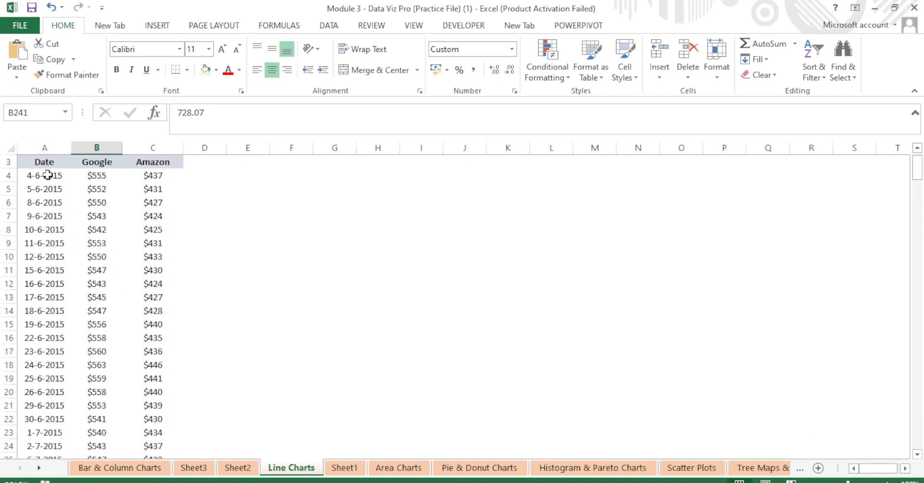
drag(42, 165, 80, 195)
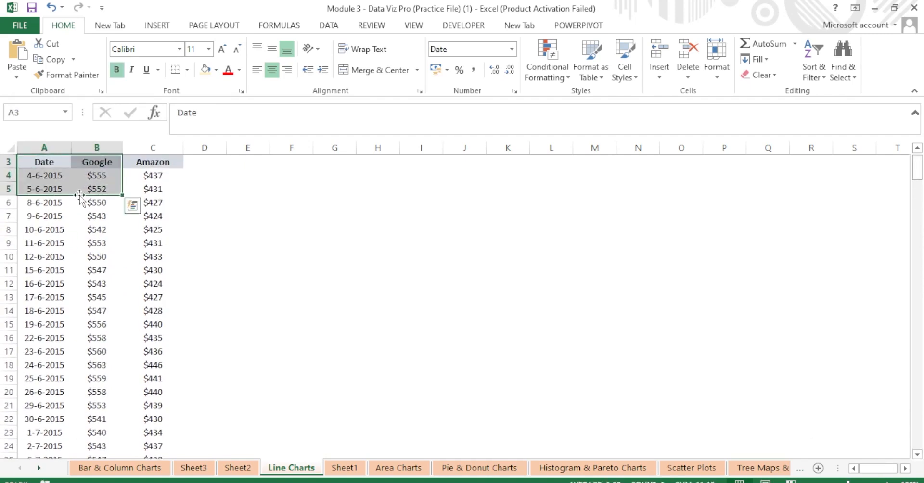
key(ctrl+shift+Down)
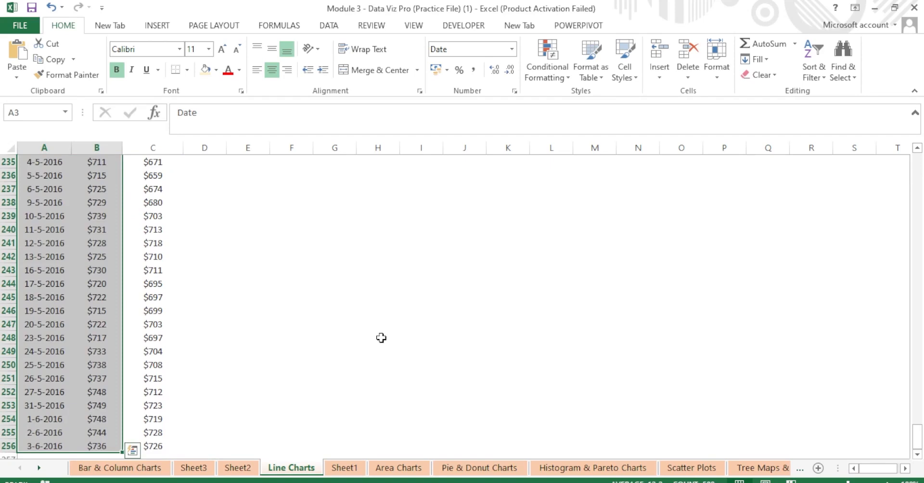
drag(918, 436, 919, 163)
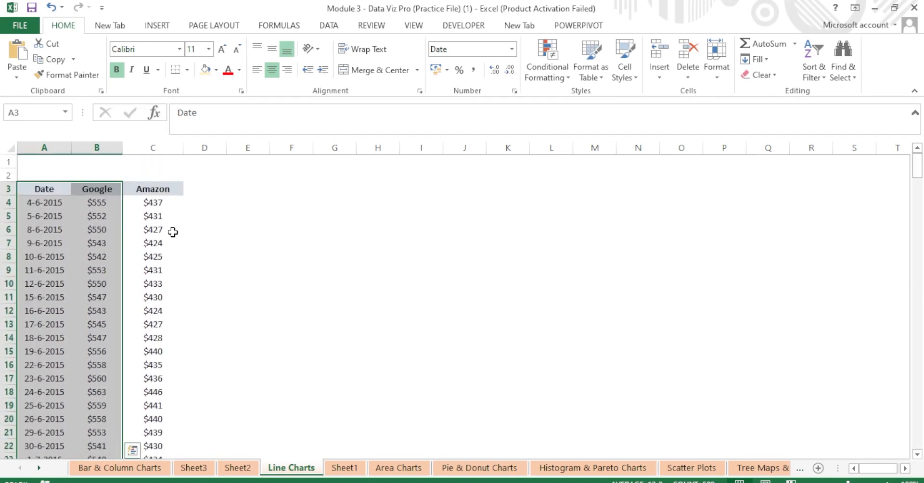
click(166, 27)
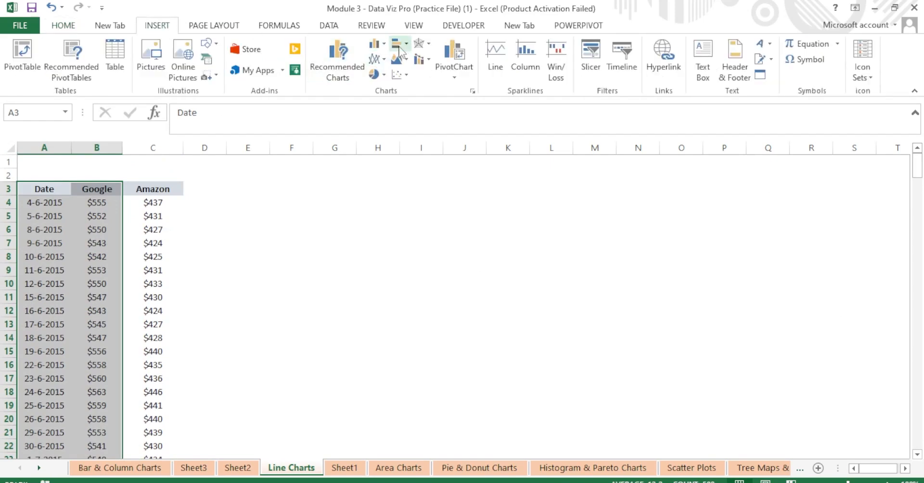
Insert a 2-D Stacked Line chart of Google's daily prices against the dates.
click(382, 62)
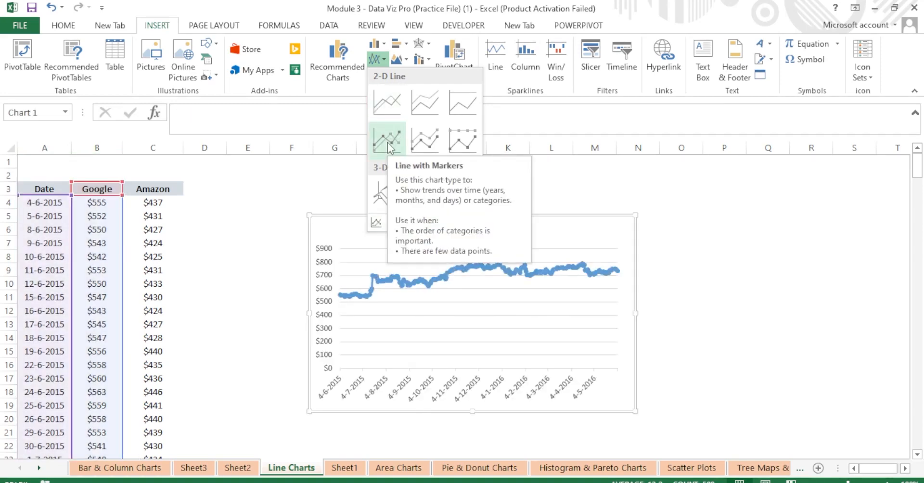
click(420, 100)
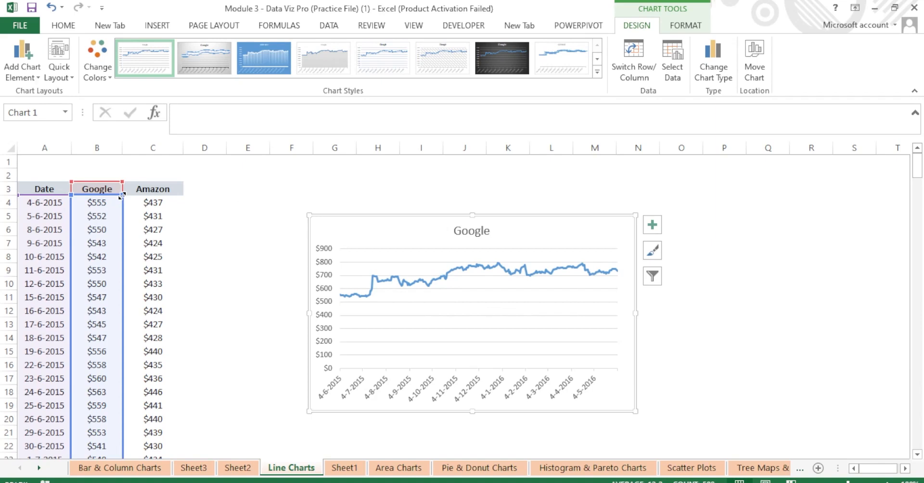
Extend the chart's source range from column B to column C to add Amazon's prices.
drag(131, 196, 177, 199)
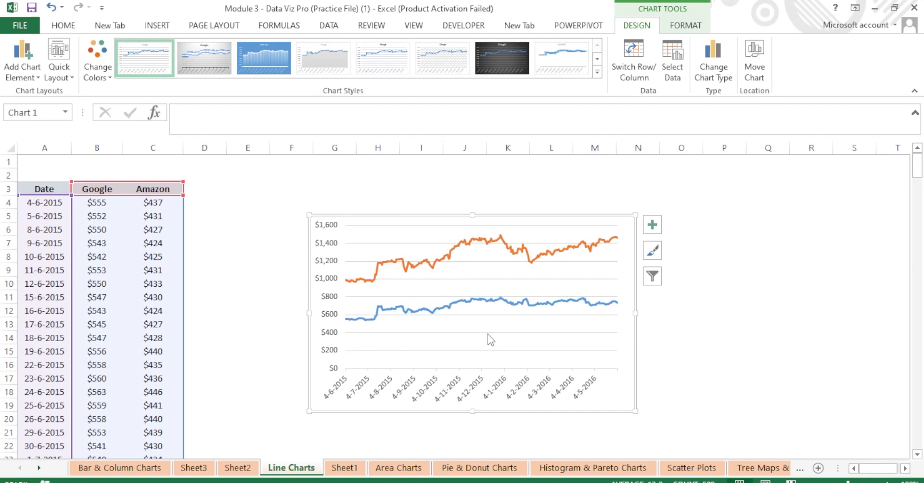
click(250, 217)
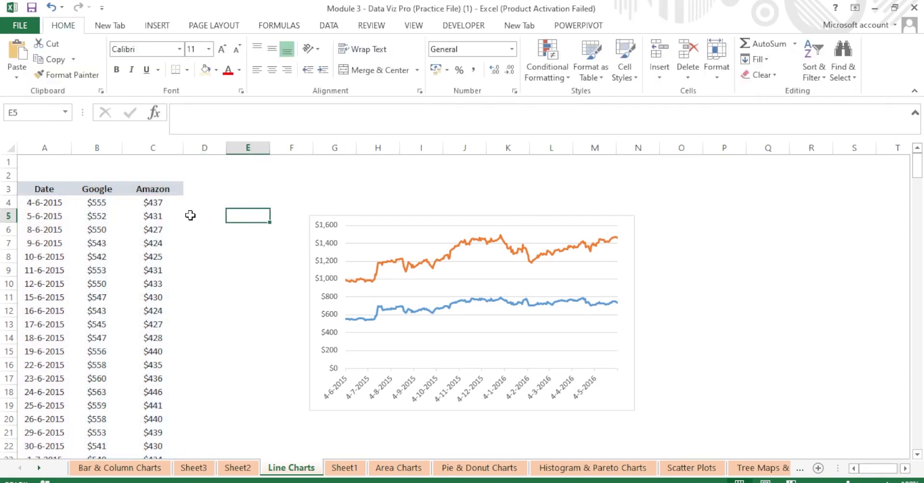
click(369, 227)
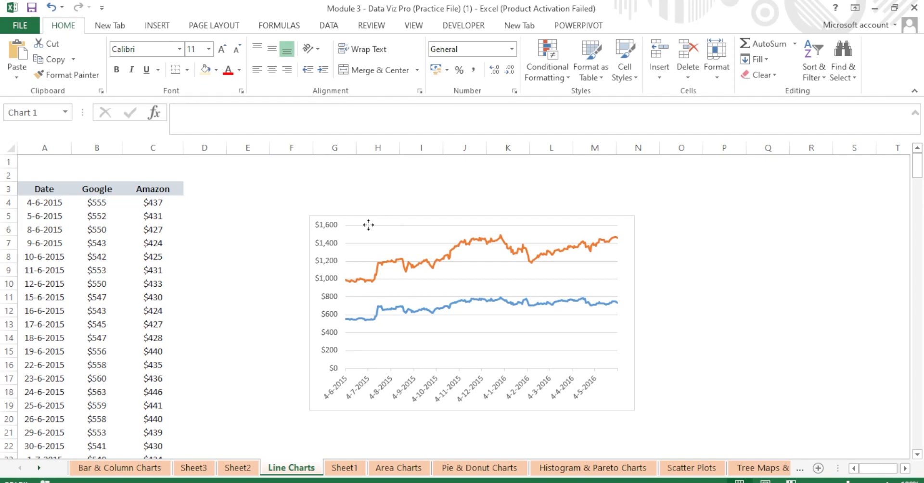
right_click(369, 225)
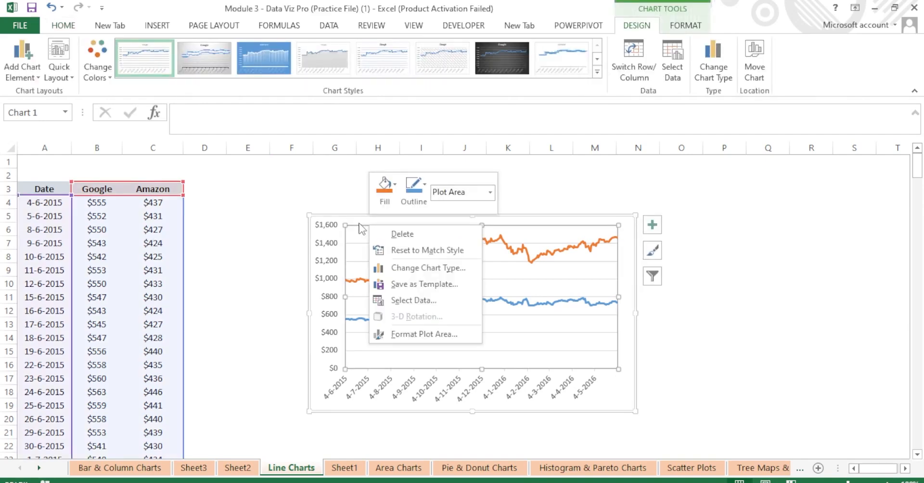
click(429, 301)
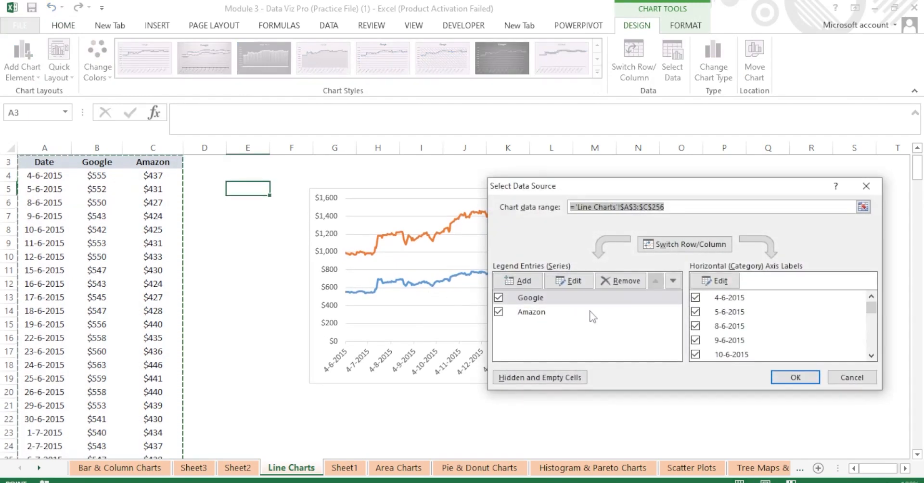
click(866, 185)
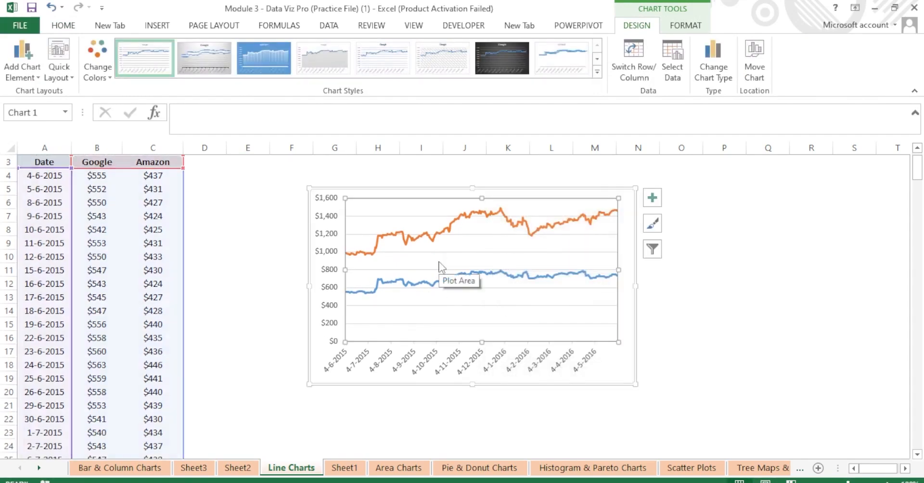
key(ctrl+z)
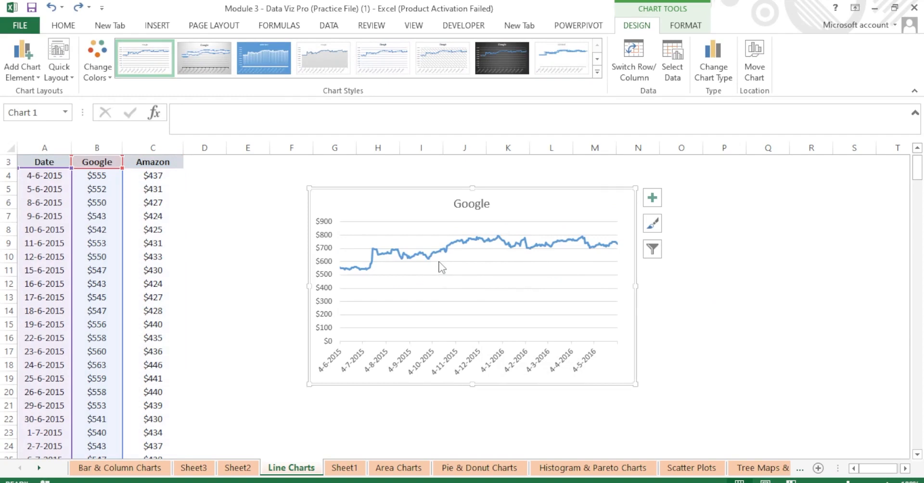
right_click(402, 207)
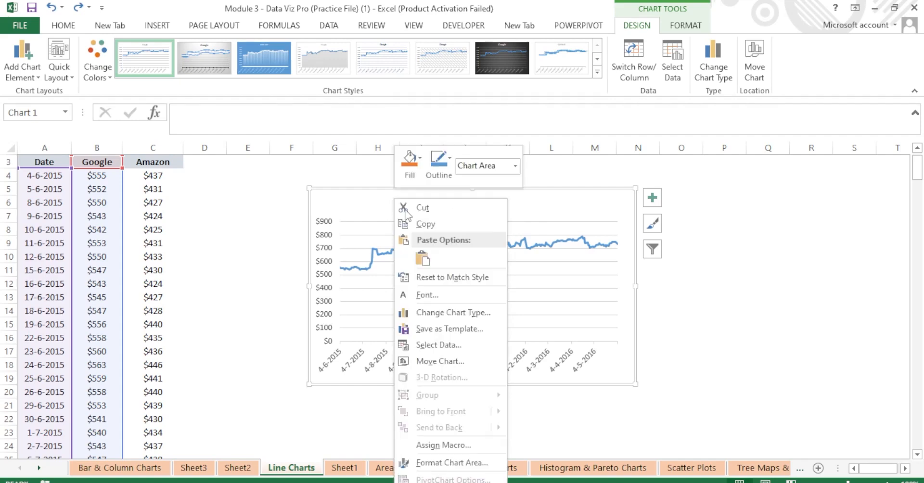
click(426, 346)
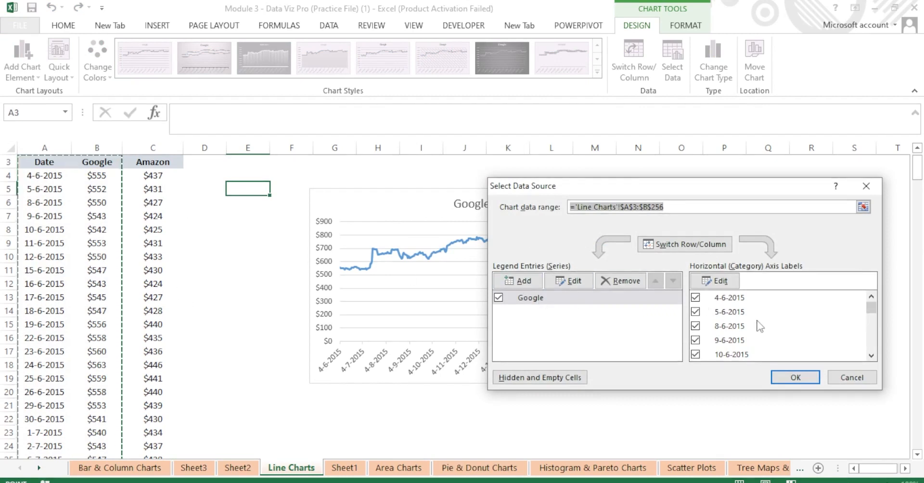
click(866, 185)
mouse_move(515, 249)
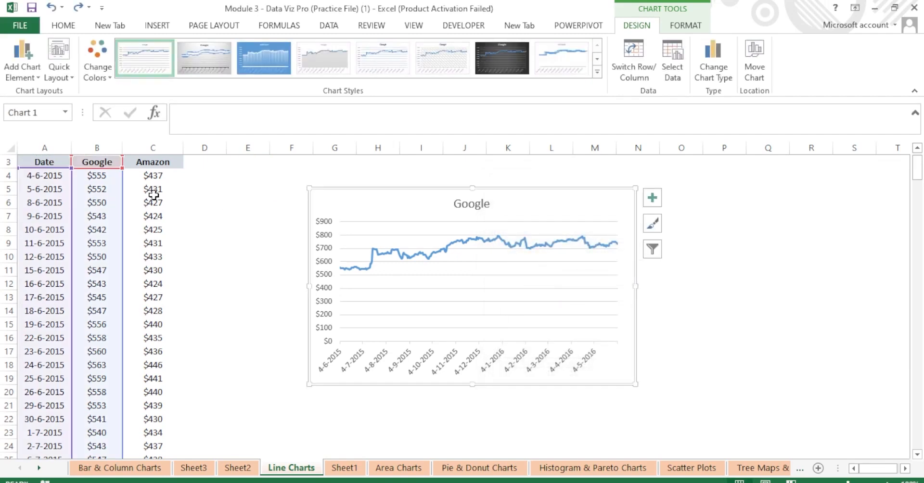
drag(122, 169, 171, 175)
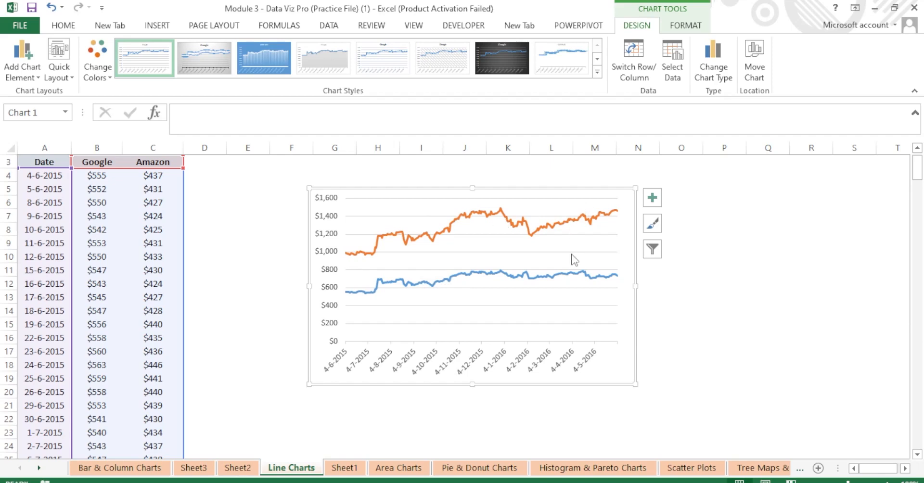
Change the chart from Stacked Line to plain Line so both series share a $0–$900 axis.
click(171, 32)
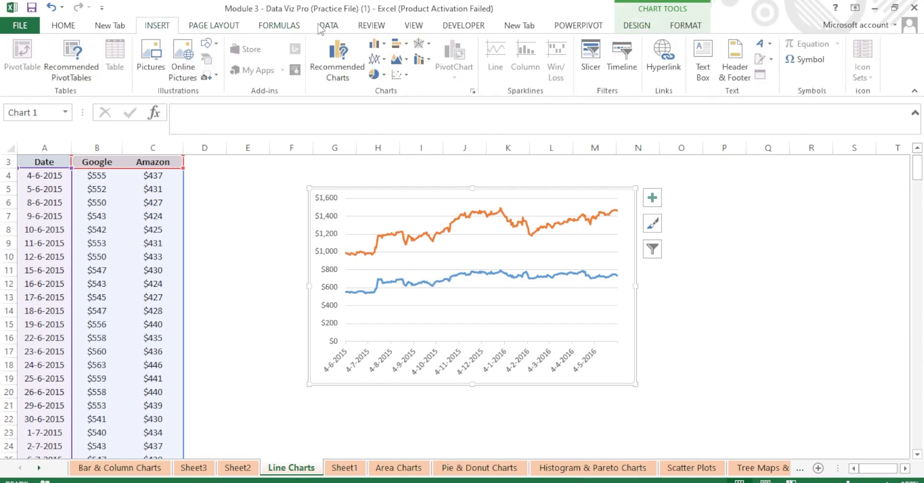
click(383, 62)
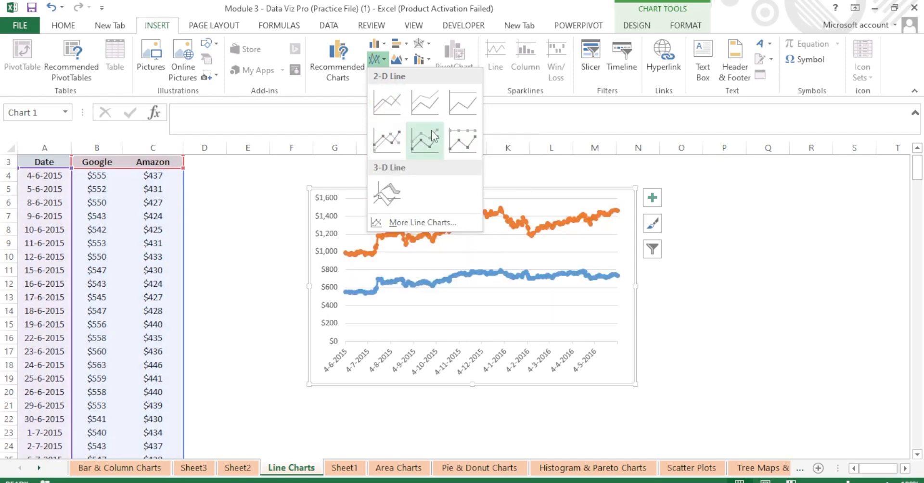
click(385, 105)
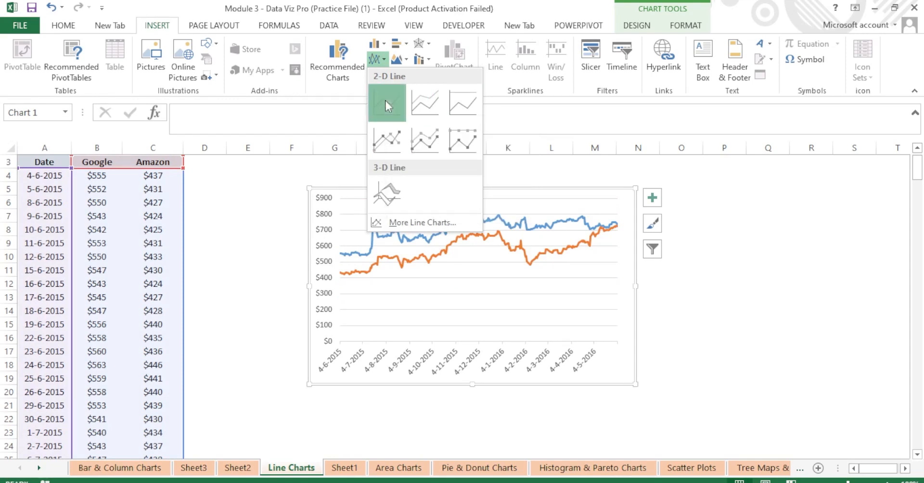
click(636, 25)
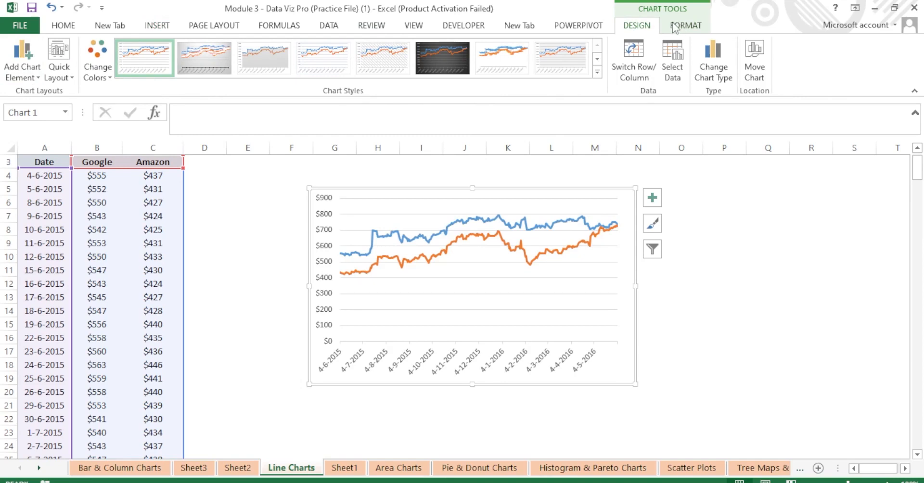
double_click(675, 28)
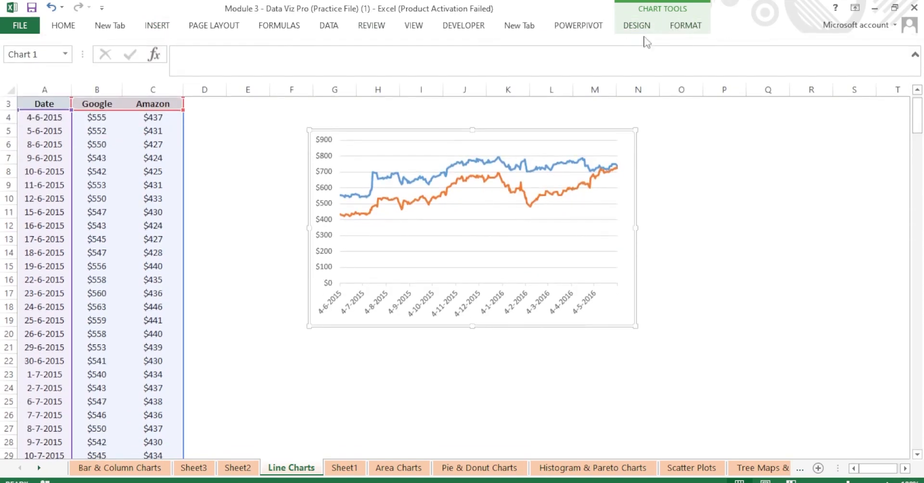
double_click(54, 25)
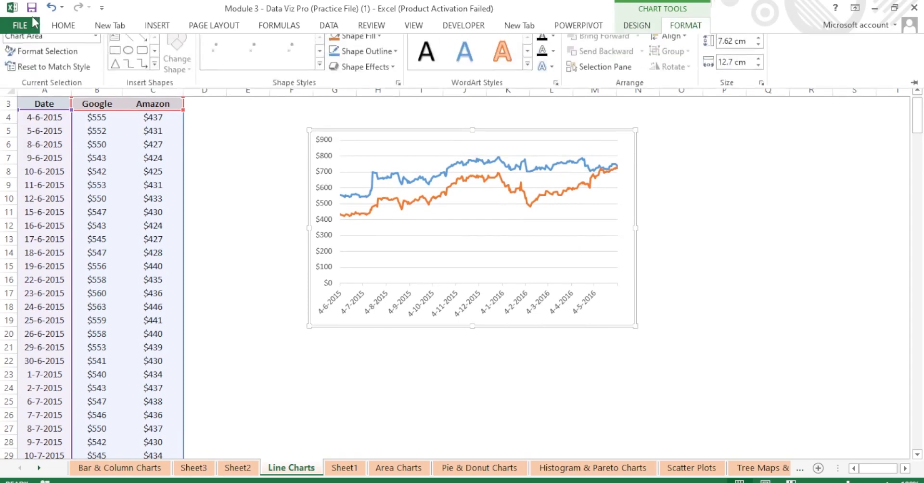
click(57, 26)
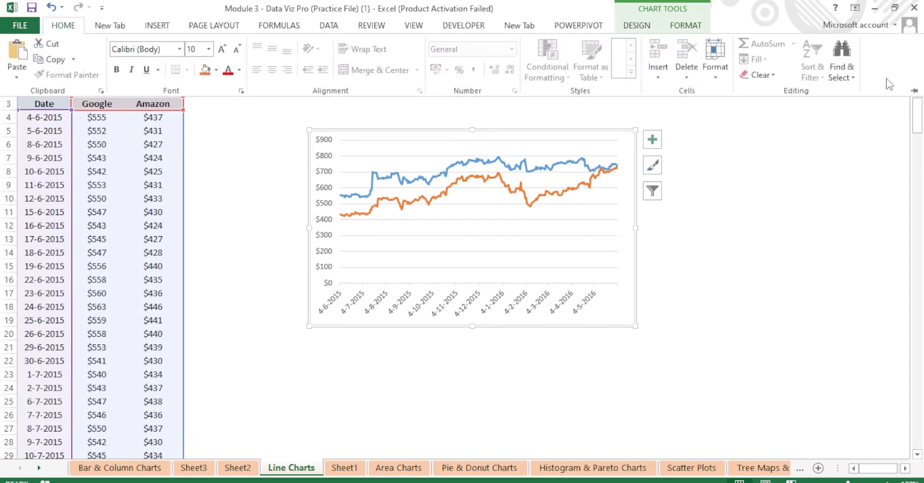
click(915, 91)
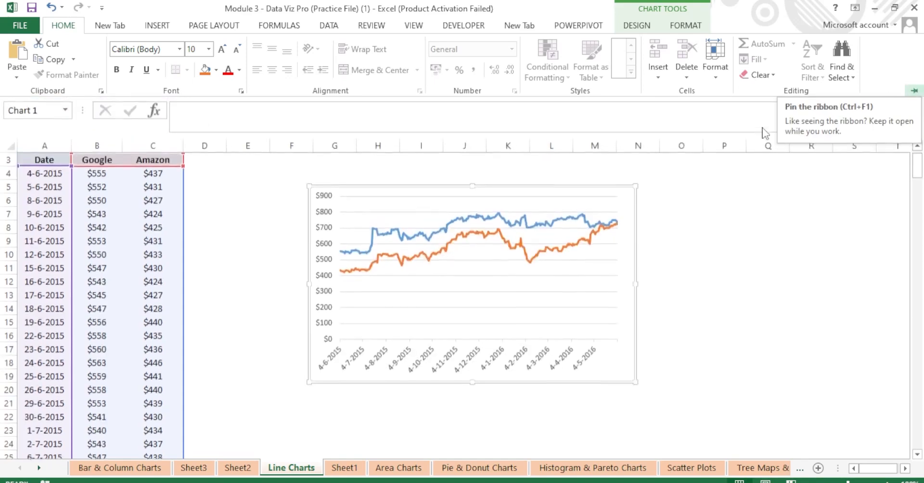
click(247, 200)
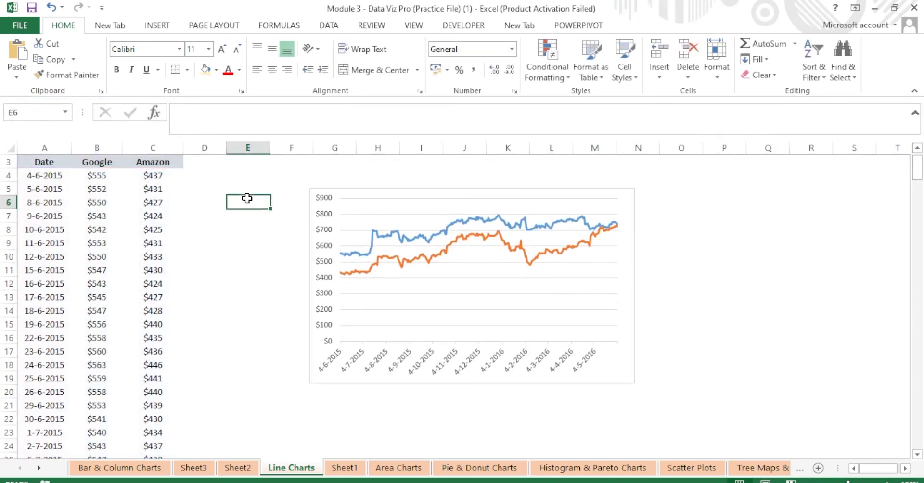
click(568, 201)
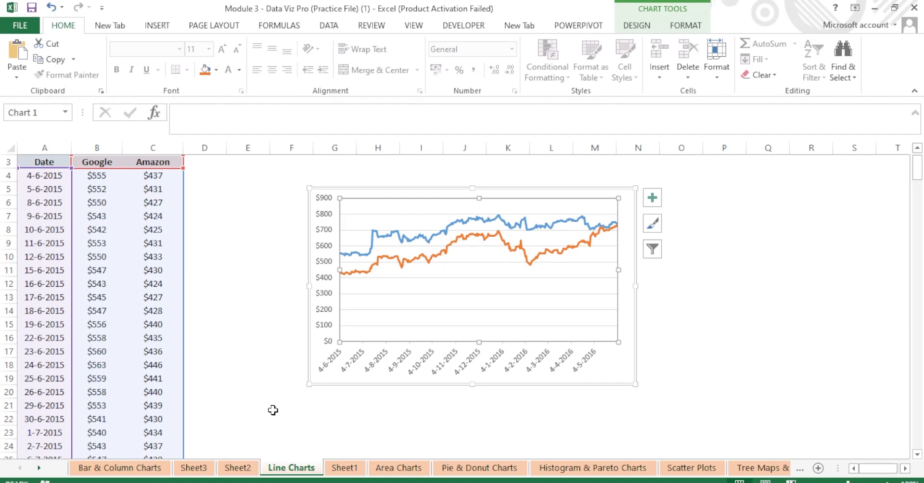
click(723, 300)
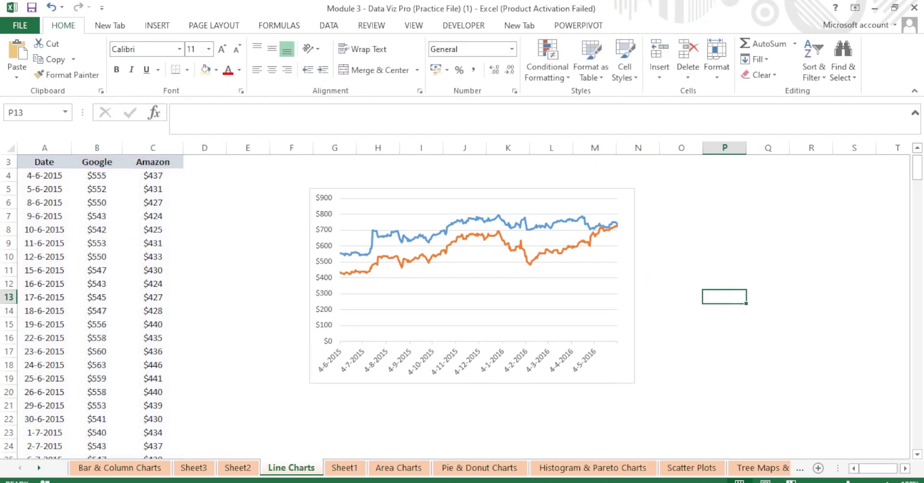
mouse_move(588, 453)
mouse_move(578, 477)
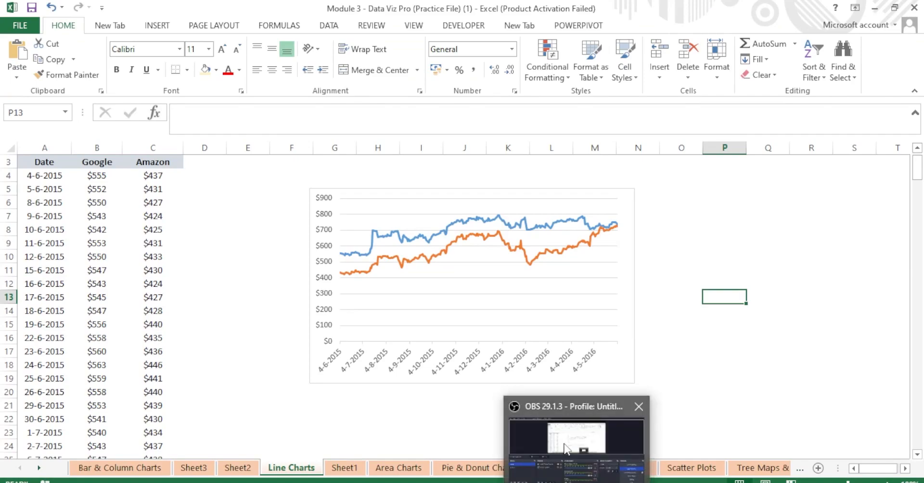